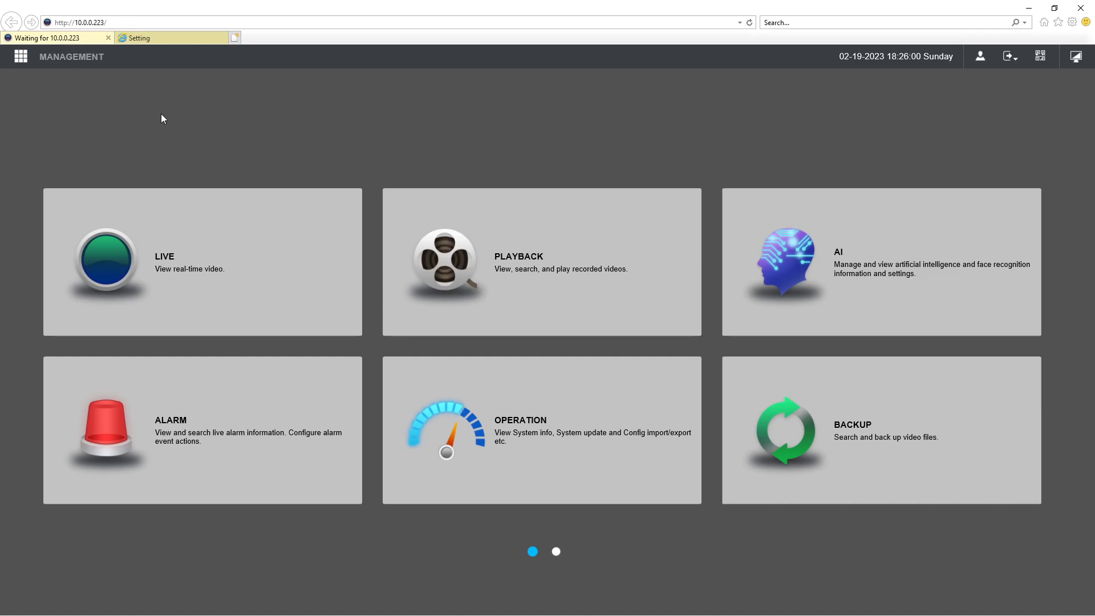
- View the N45efN2_4mpColor camera's live feed enlarged to fill the viewing area, and close the live view
left_click(159, 239)
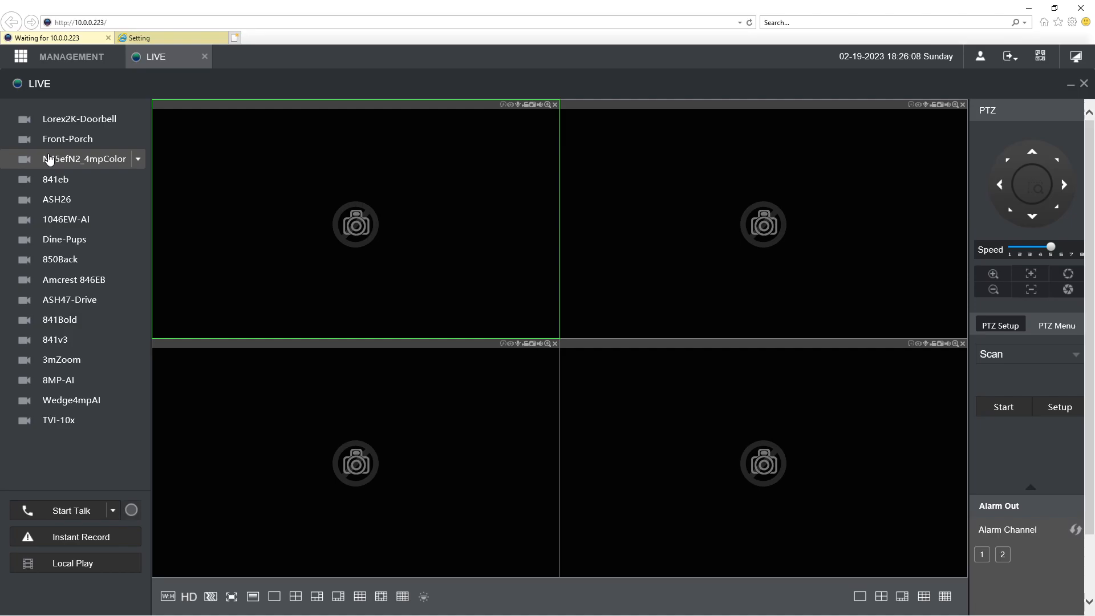
double_click(49, 160)
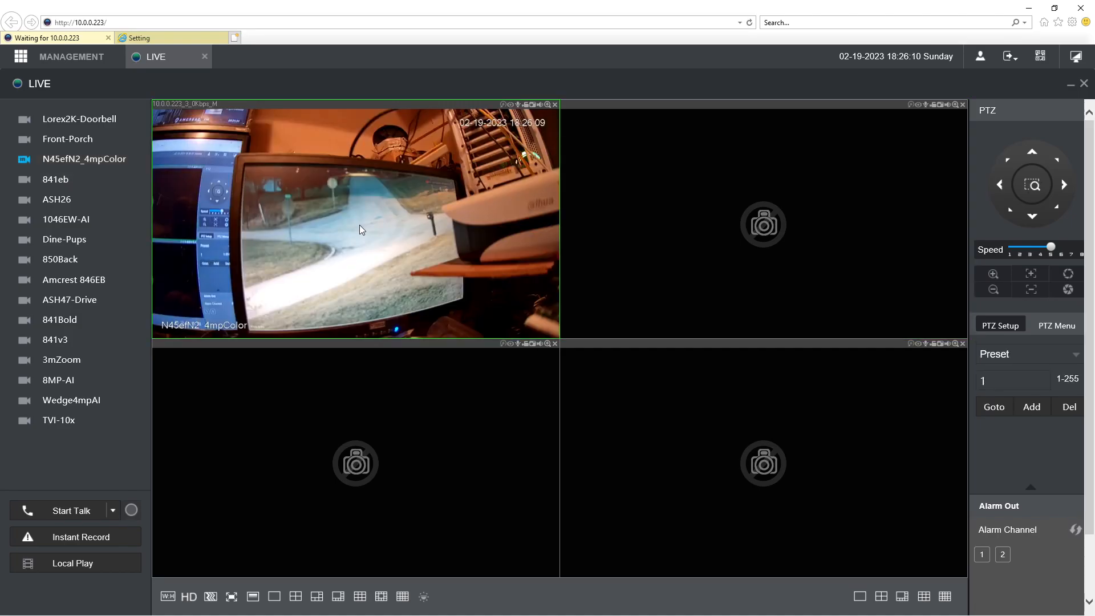
double_click(360, 224)
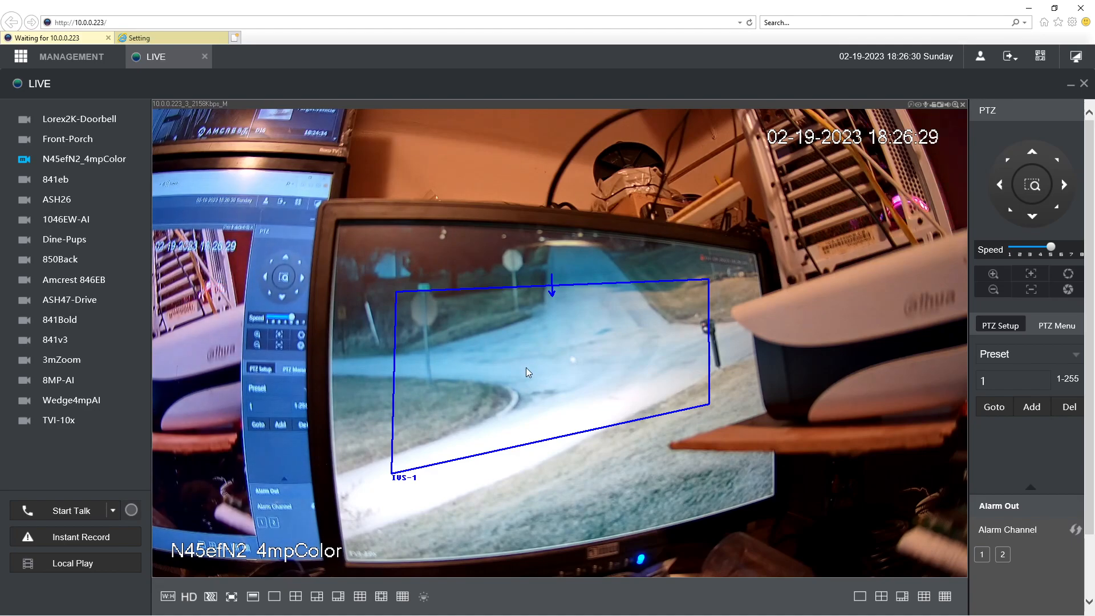
left_click(204, 56)
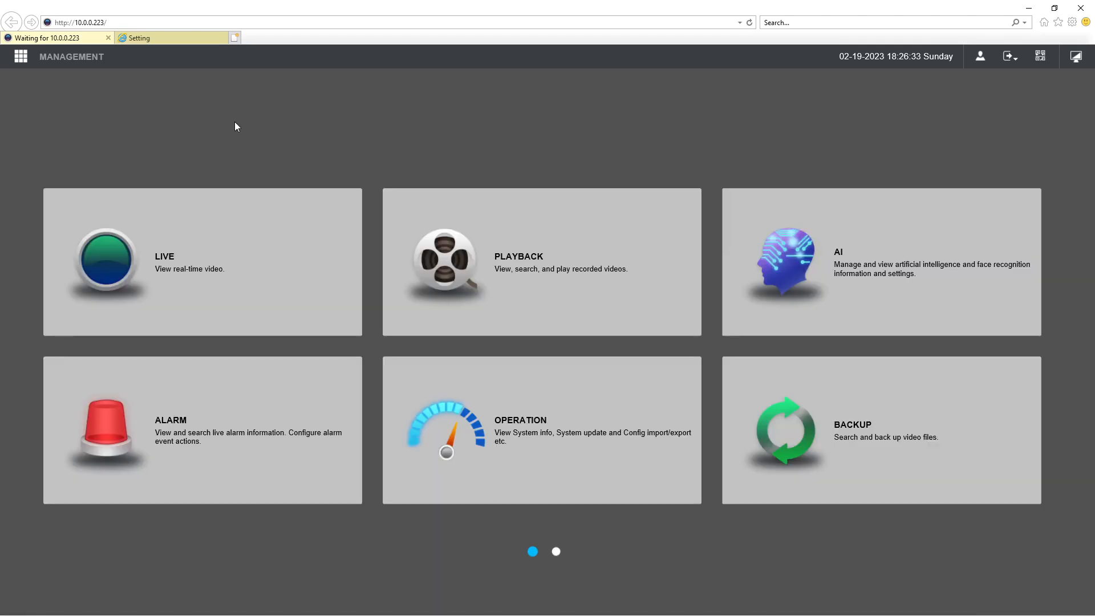
- Open the encode settings for channel 3, inspect the main stream's additional audio settings, and refresh the encode values
left_click(64, 67)
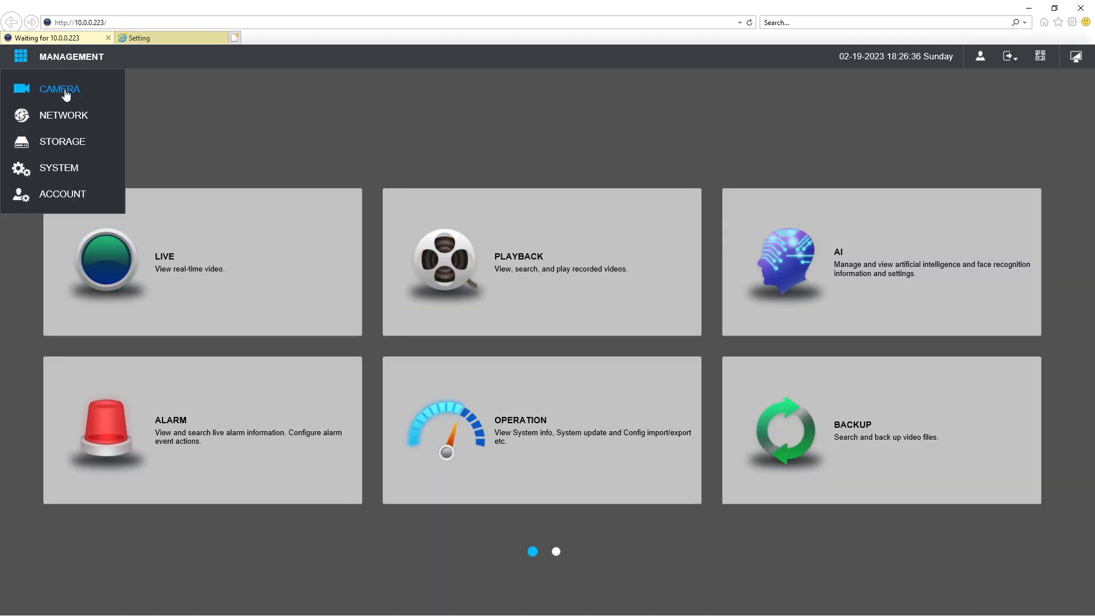
left_click(64, 91)
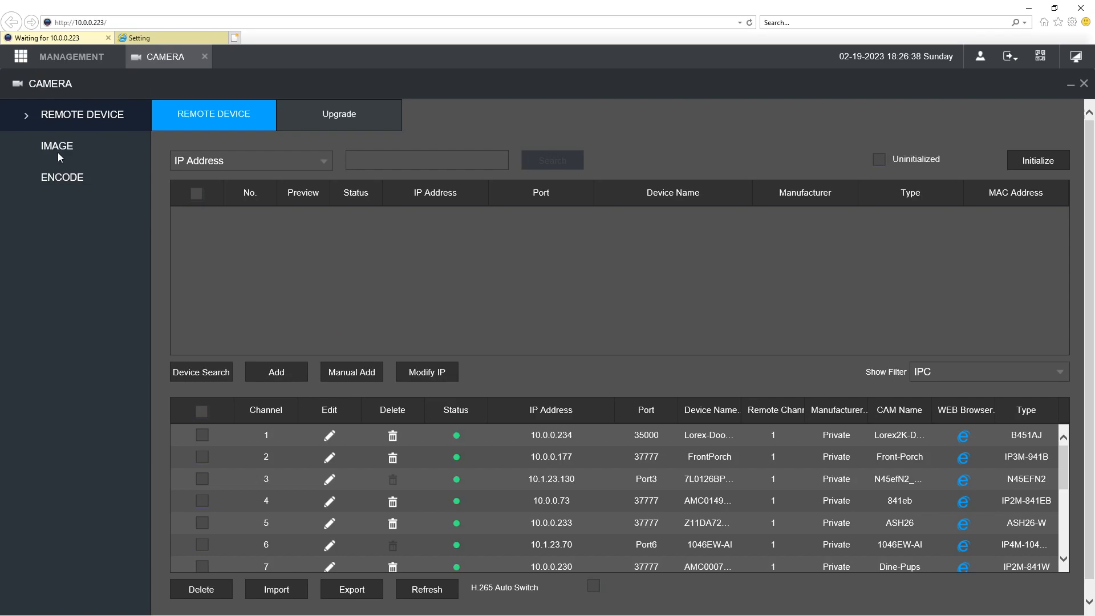
left_click(61, 177)
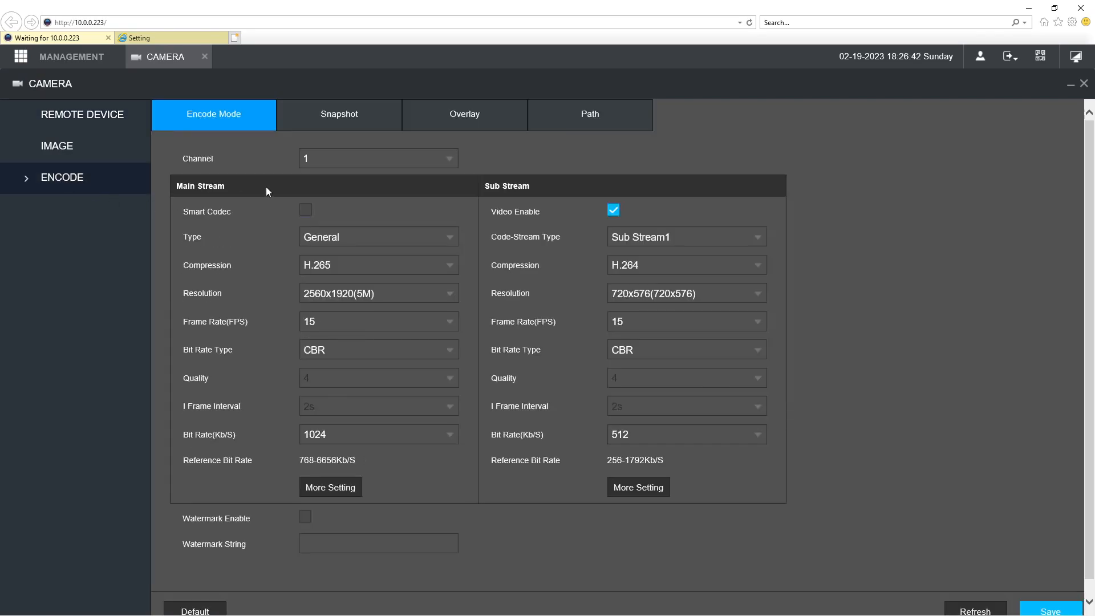
left_click(329, 160)
left_click(324, 218)
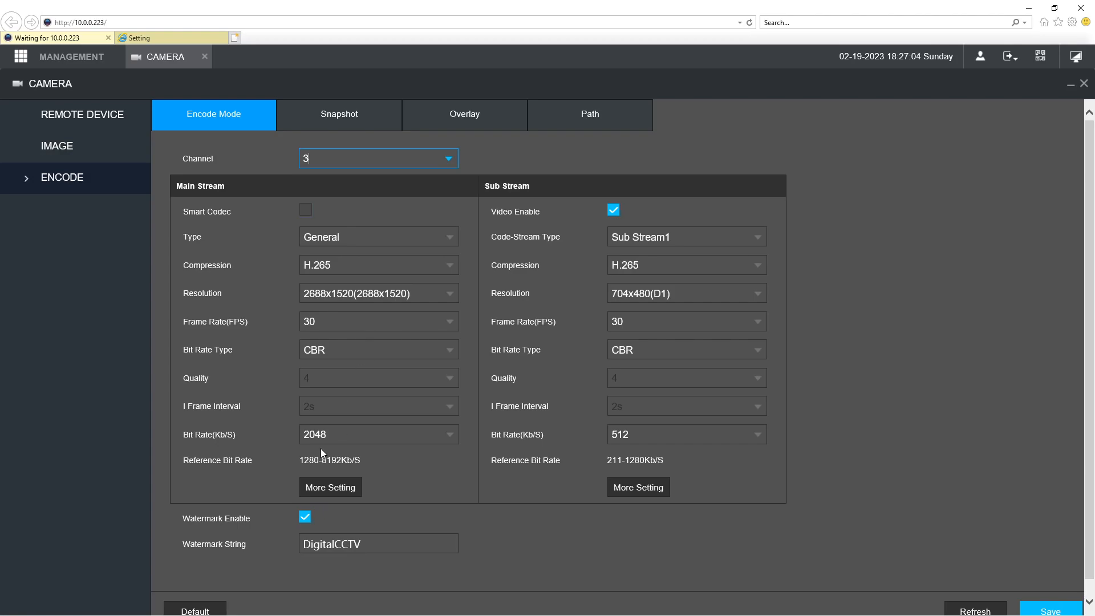
left_click(334, 499)
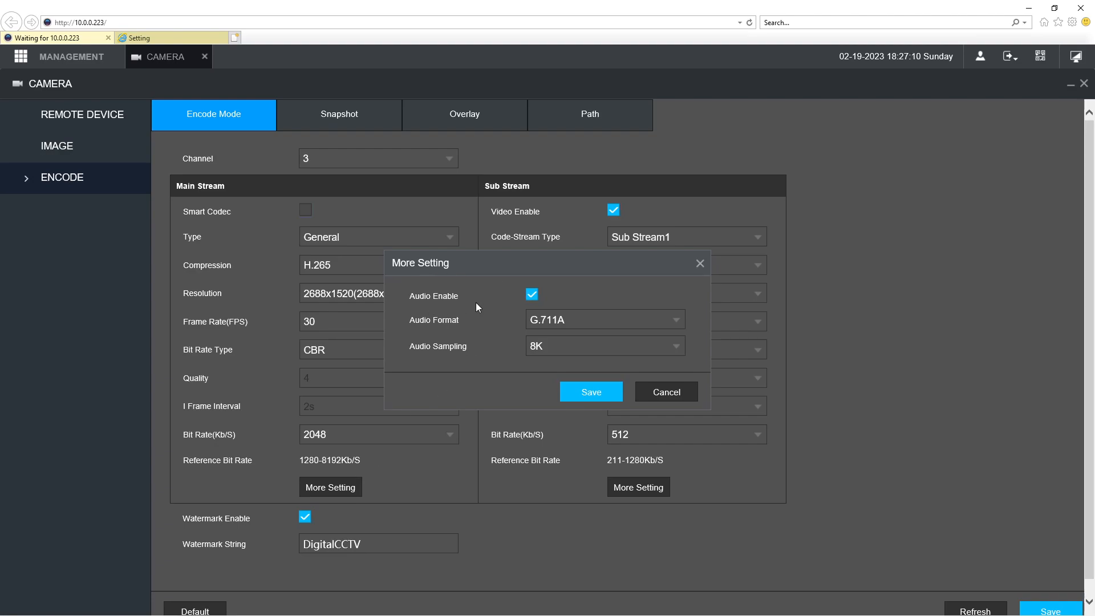
left_click(662, 393)
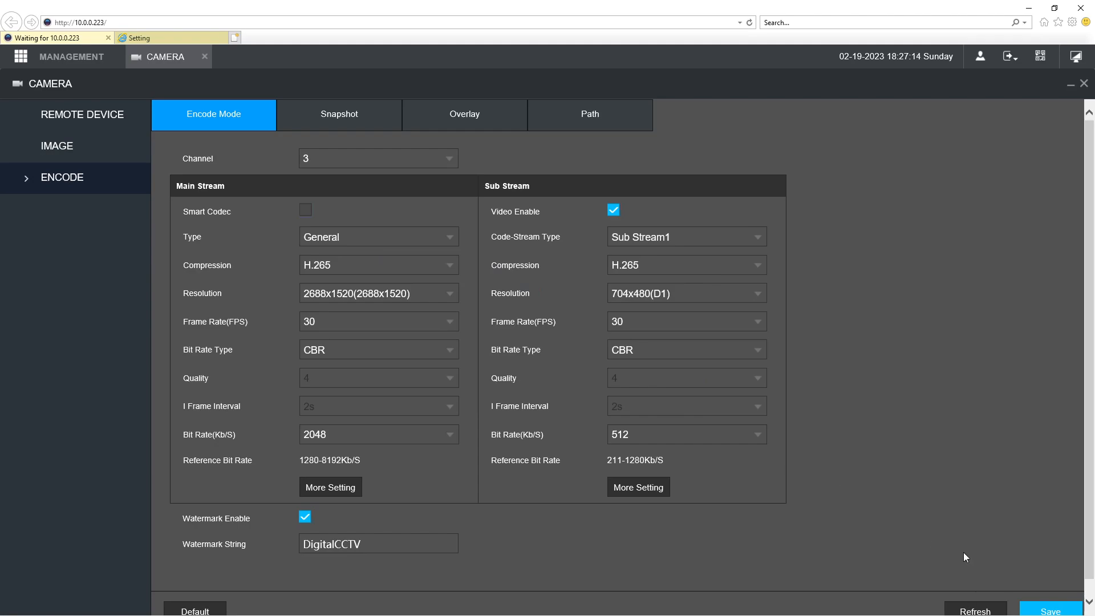
scroll(964, 554, "down", 1)
left_click(977, 594)
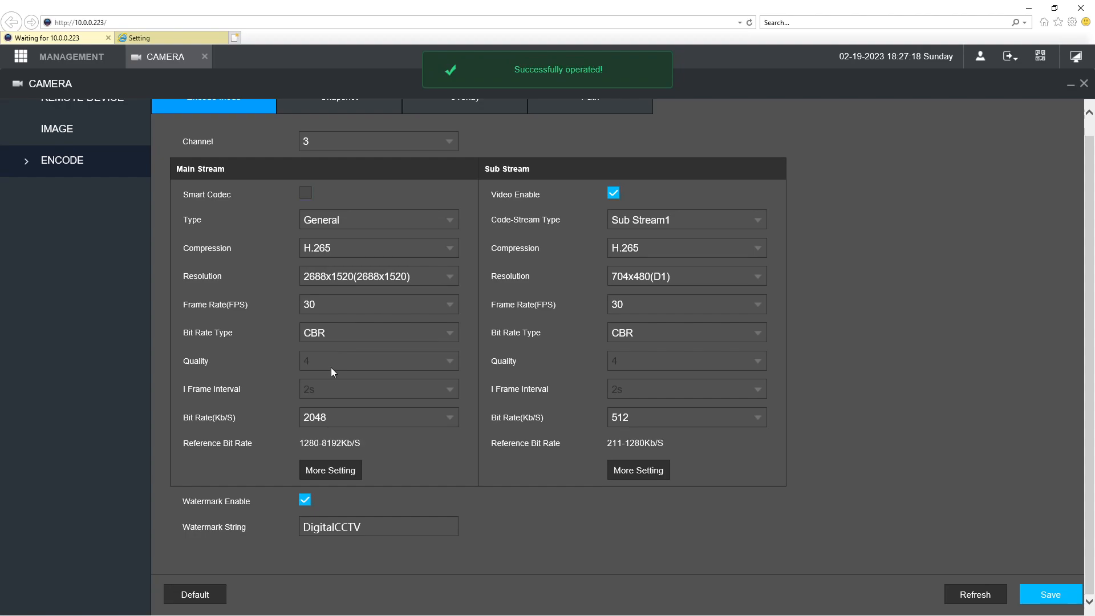
- Check the audio settings of channel 3's main stream and sub stream without changing them
left_click(323, 471)
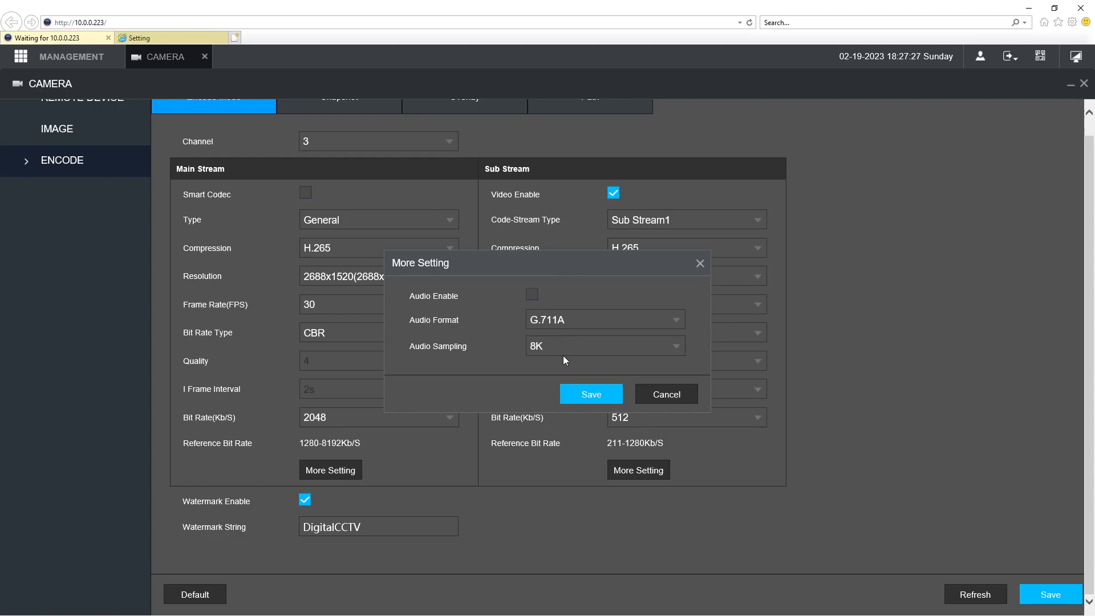
left_click(666, 393)
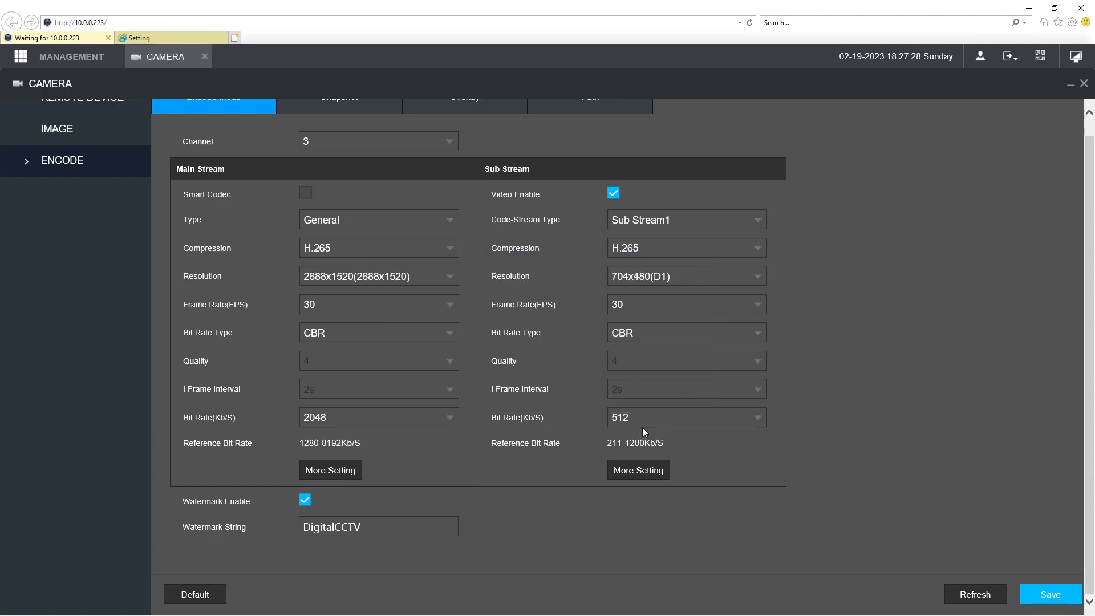
left_click(660, 476)
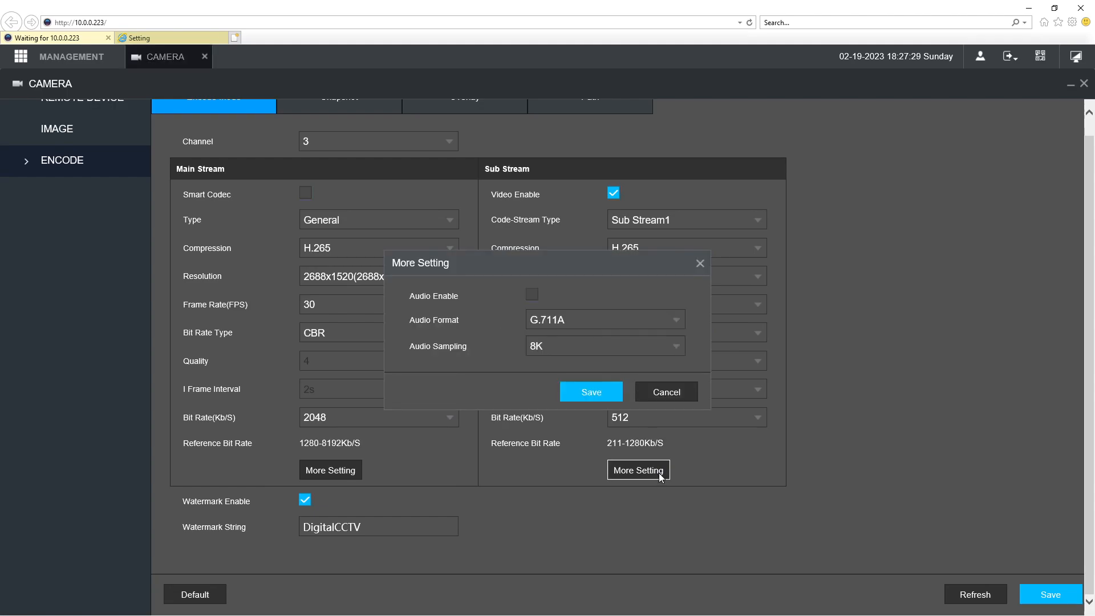
left_click(665, 392)
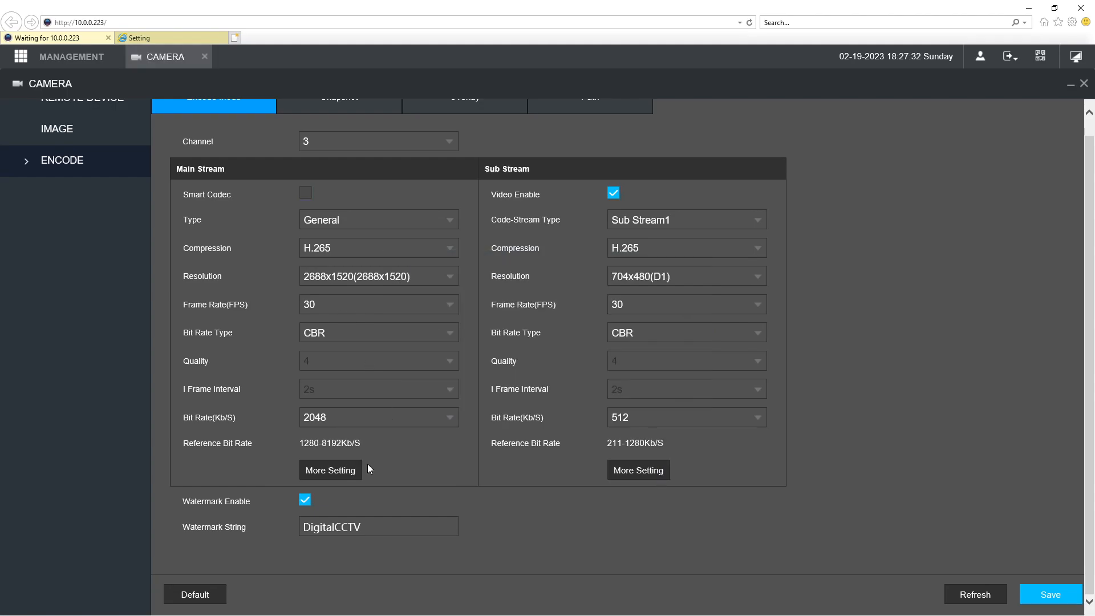
- Enable audio for channel 3's main stream in its additional settings and save them
left_click(328, 470)
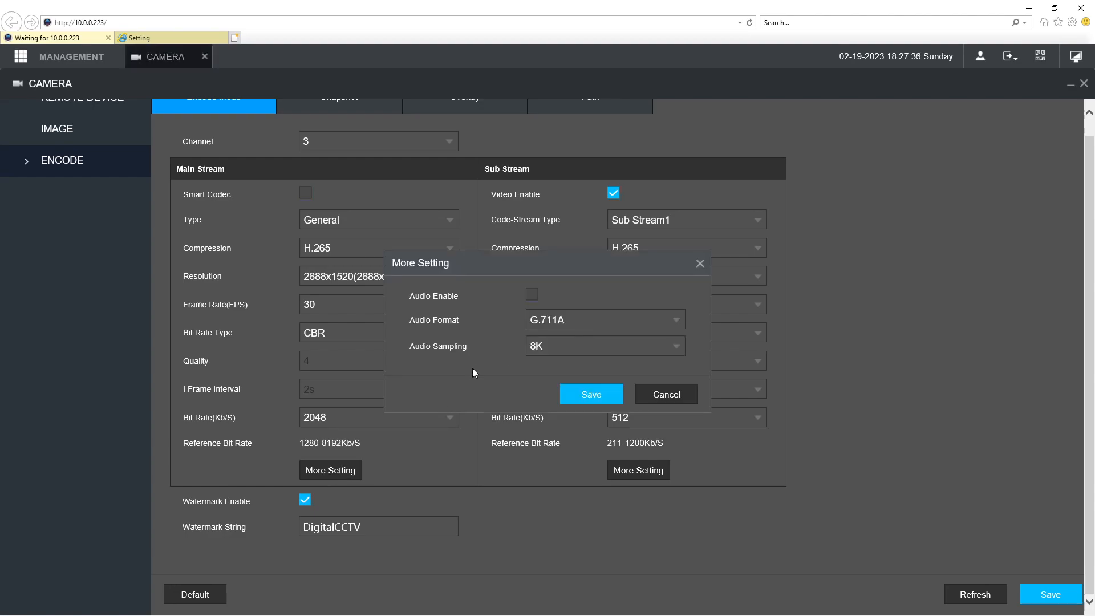
left_click(532, 294)
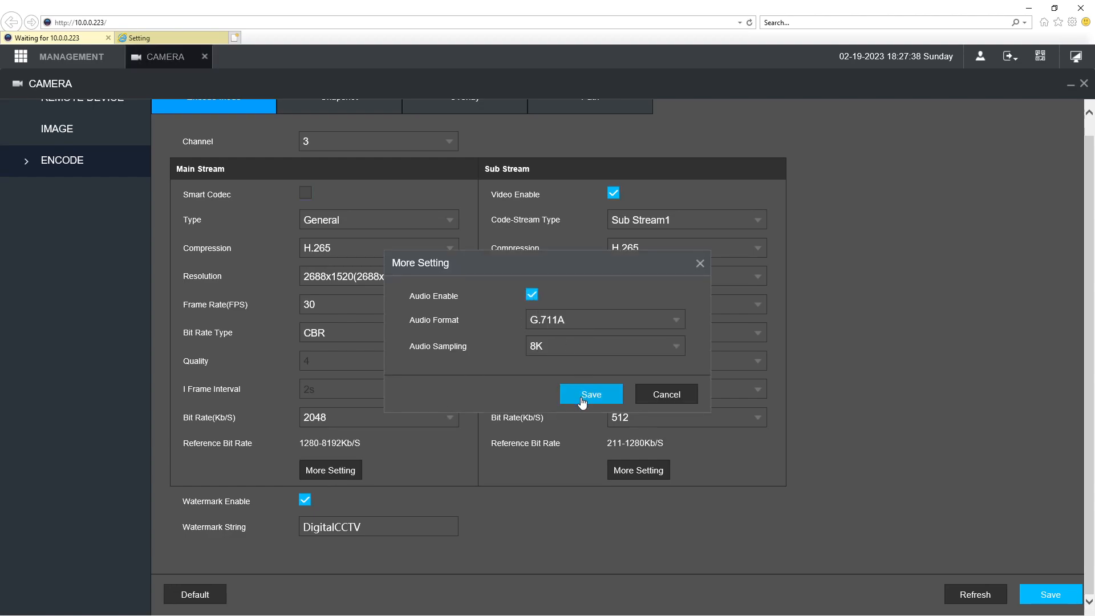
left_click(581, 396)
- Enable audio for channel 3's sub stream with G.711A format and 8K sampling, and save the encode configuration
left_click(632, 471)
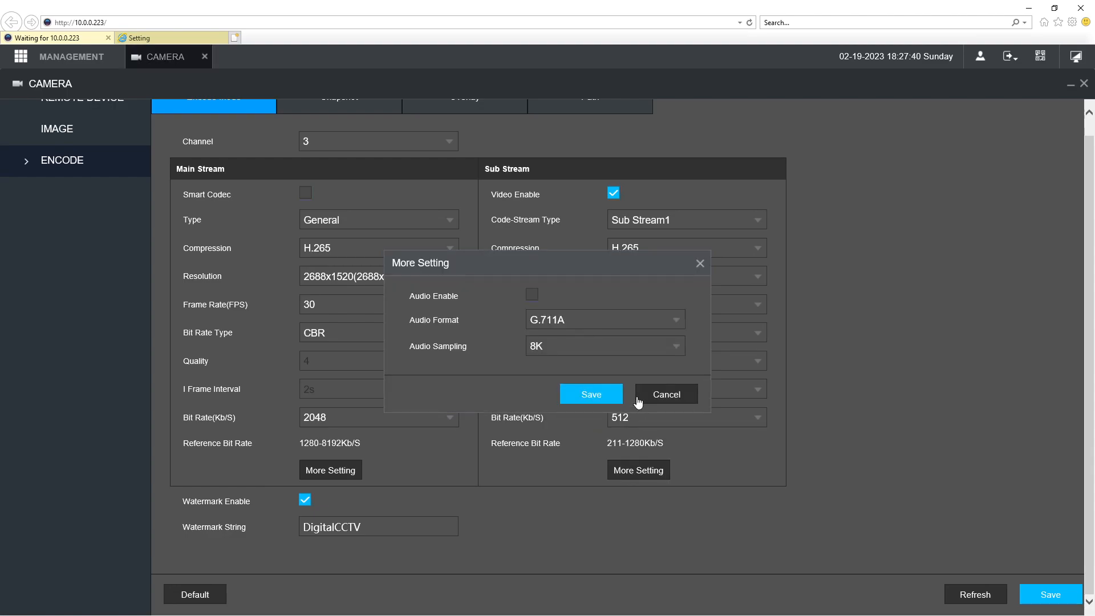
left_click(563, 324)
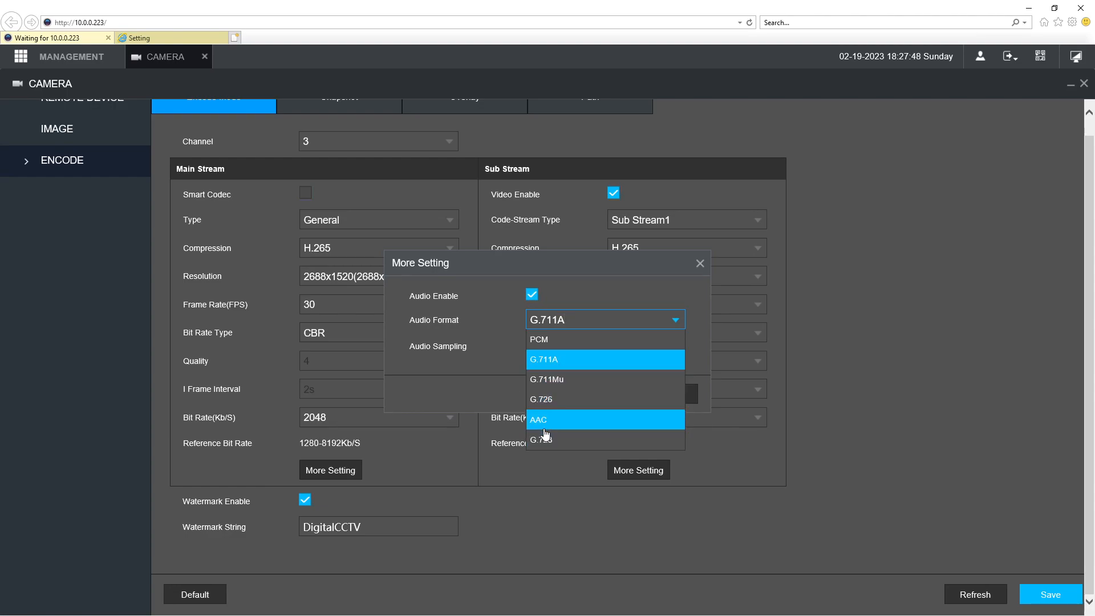
left_click(493, 350)
left_click(604, 346)
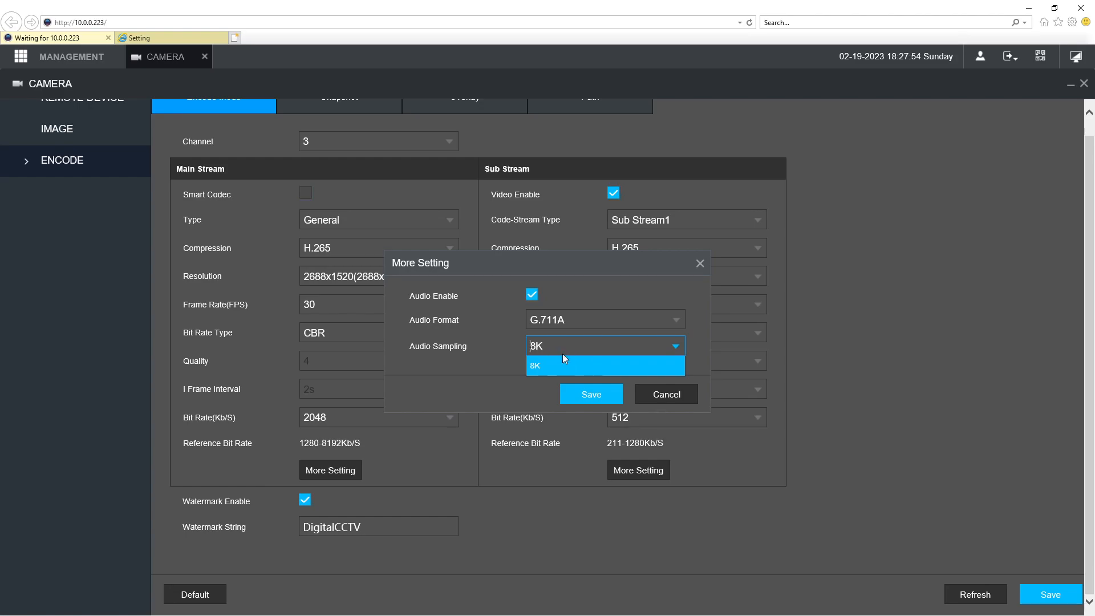
left_click(591, 395)
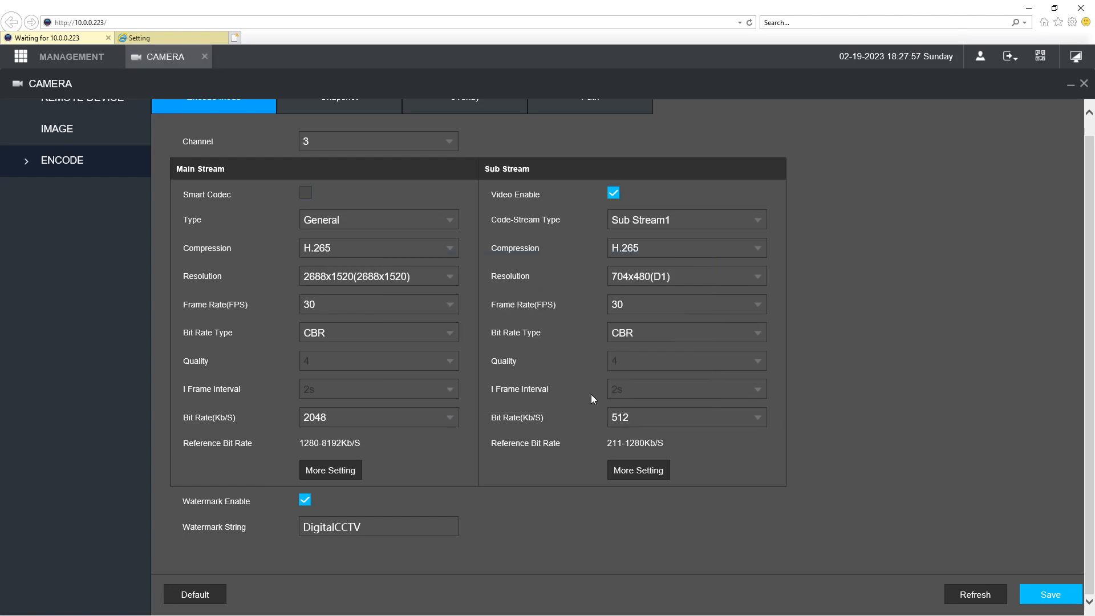
left_click(1053, 599)
scroll(262, 377, "up", 1)
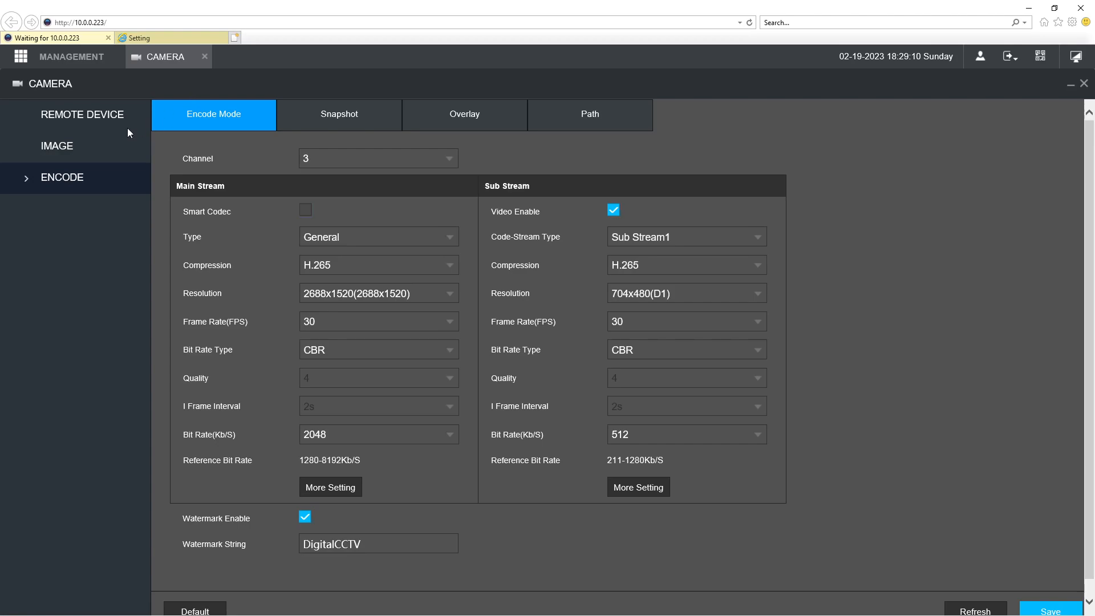
- Leave the camera settings, open the alarm Audio Detect settings for channel 3, and refresh their values
left_click(205, 56)
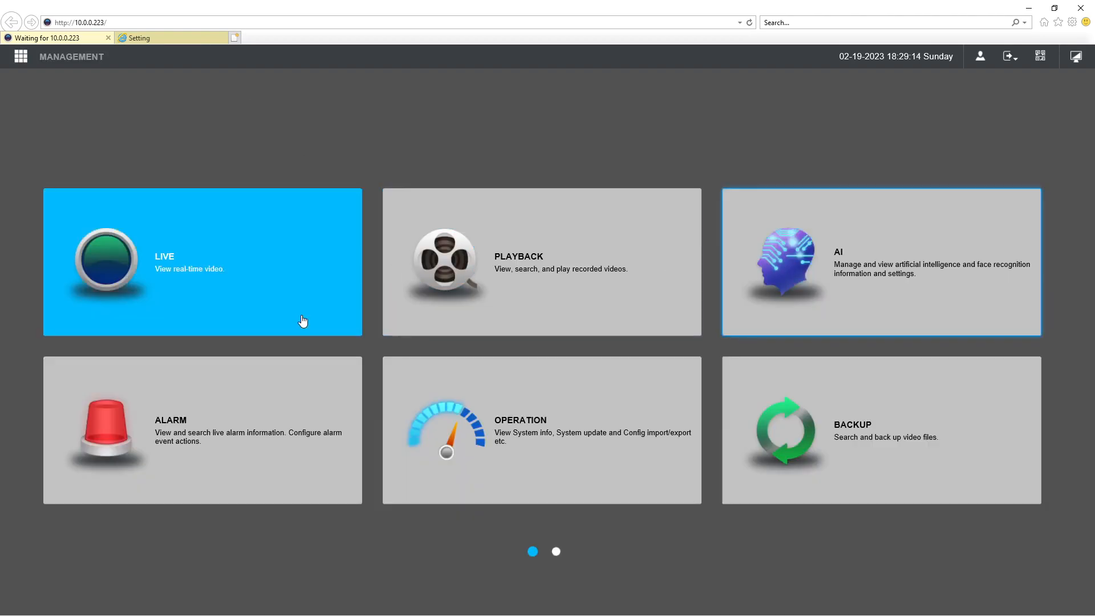
left_click(240, 390)
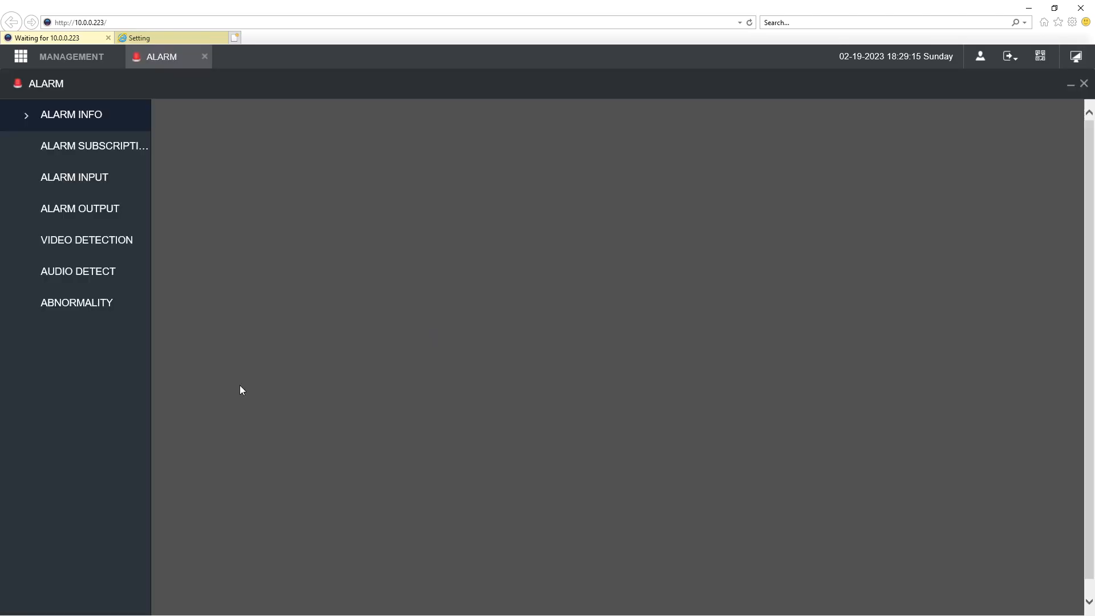
left_click(80, 272)
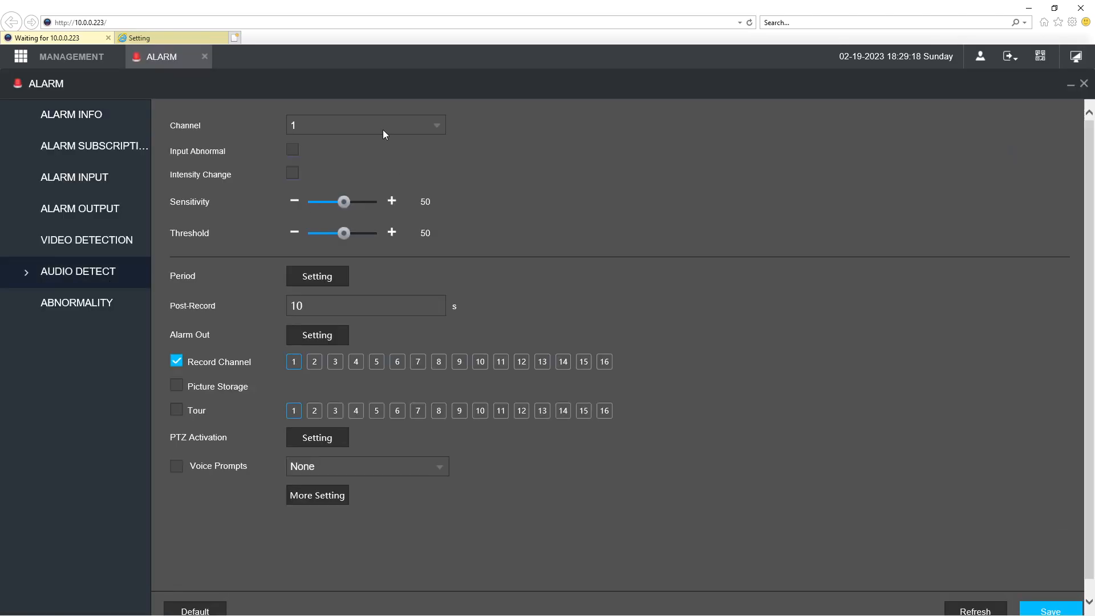
left_click(369, 124)
left_click(326, 189)
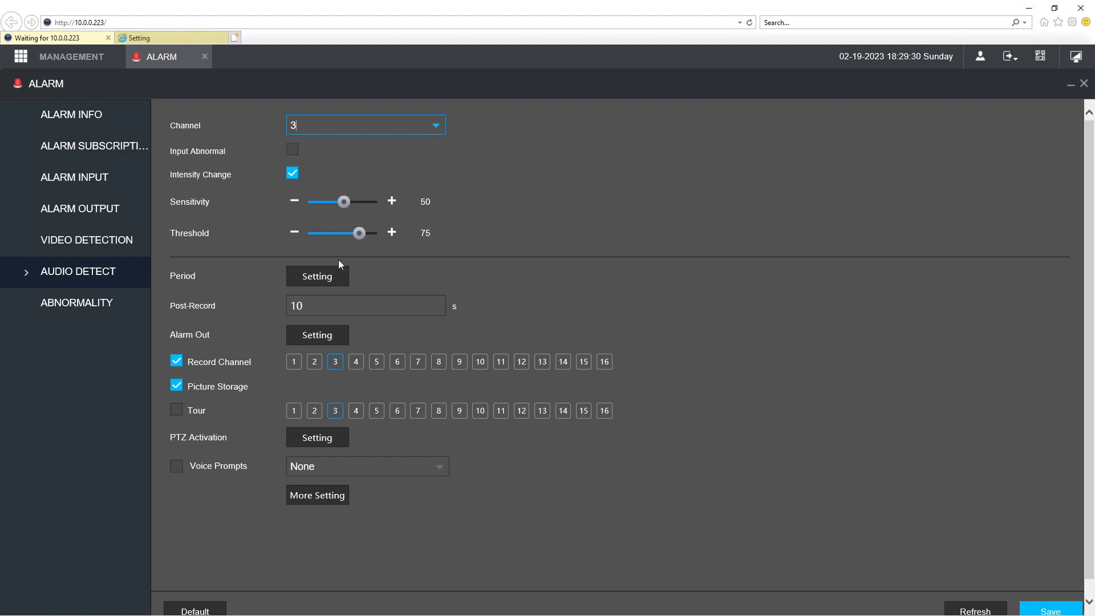
scroll(938, 562, "down", 1)
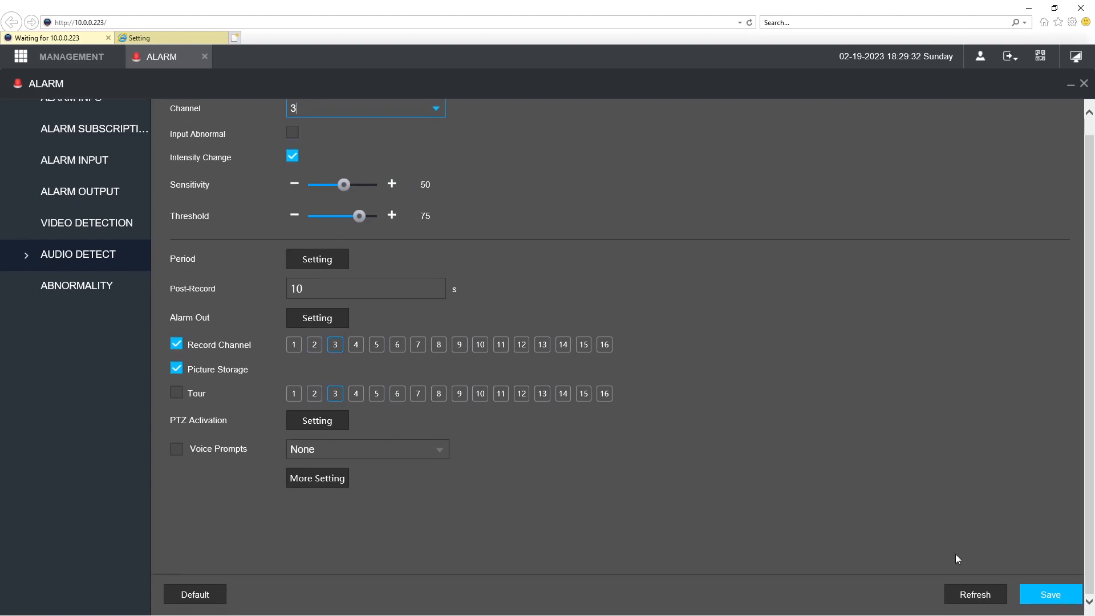
left_click(967, 596)
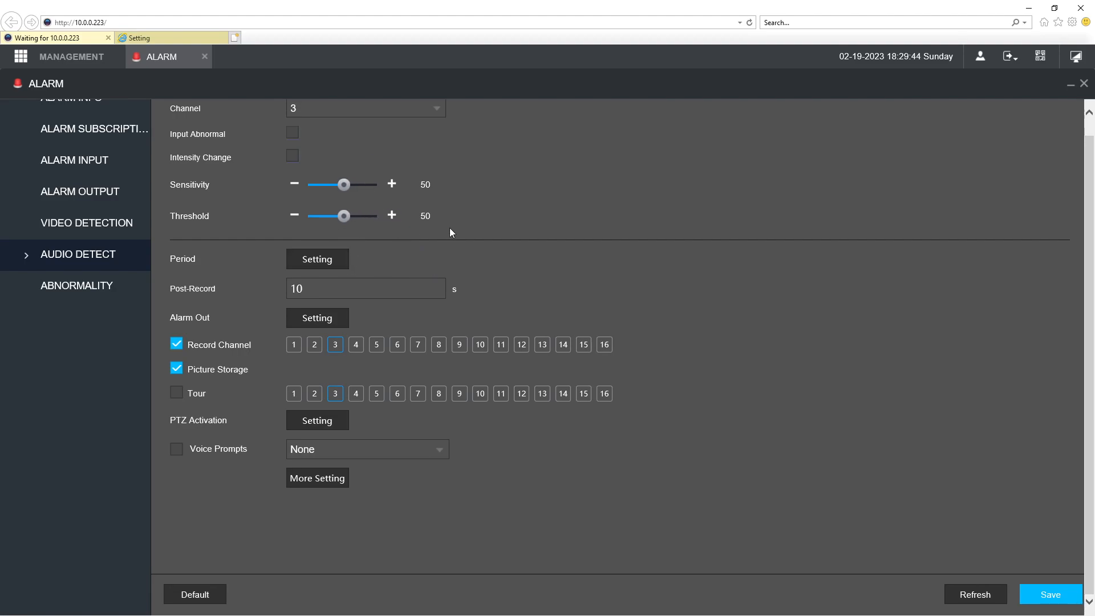
- Enable Intensity Change detection for channel 3, raise its threshold to 89, and save the audio detection settings
scroll(434, 226, "up", 2)
left_click(290, 171)
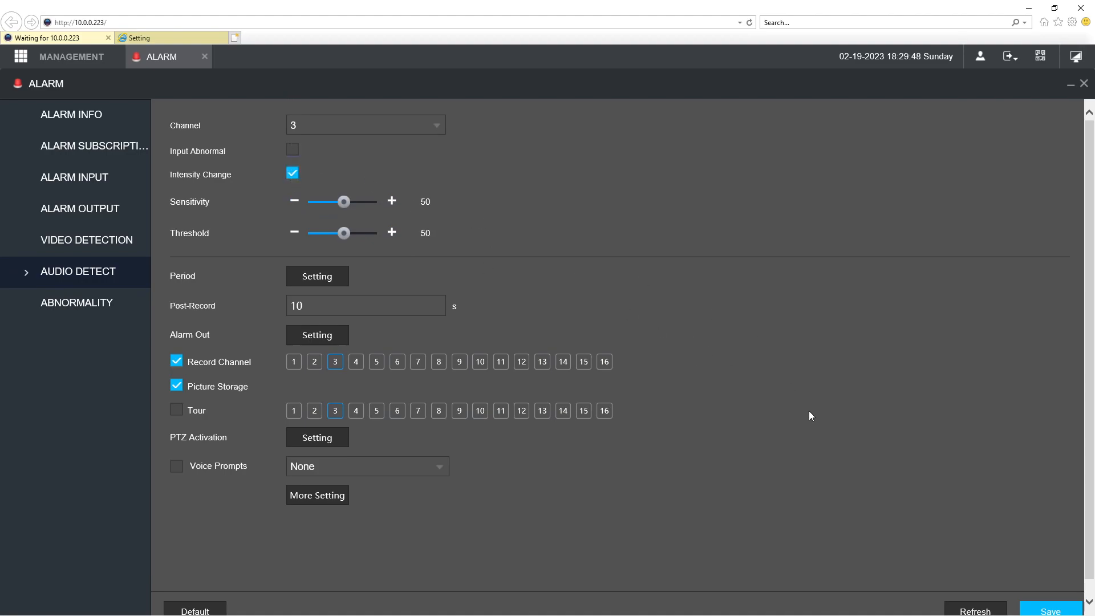
scroll(1049, 609, "down", 1)
left_click(1048, 608)
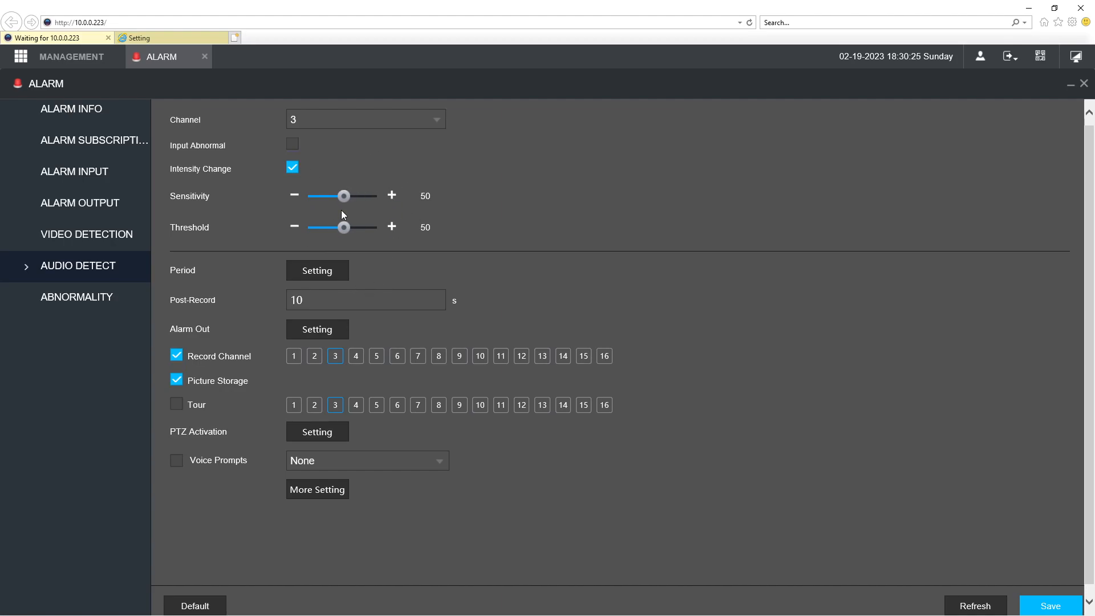
left_click_drag(344, 228, 370, 231)
left_click(1049, 605)
- Refresh the Audio Detection settings in the camera's own web interface to compare them with the recorder's
left_click(175, 35)
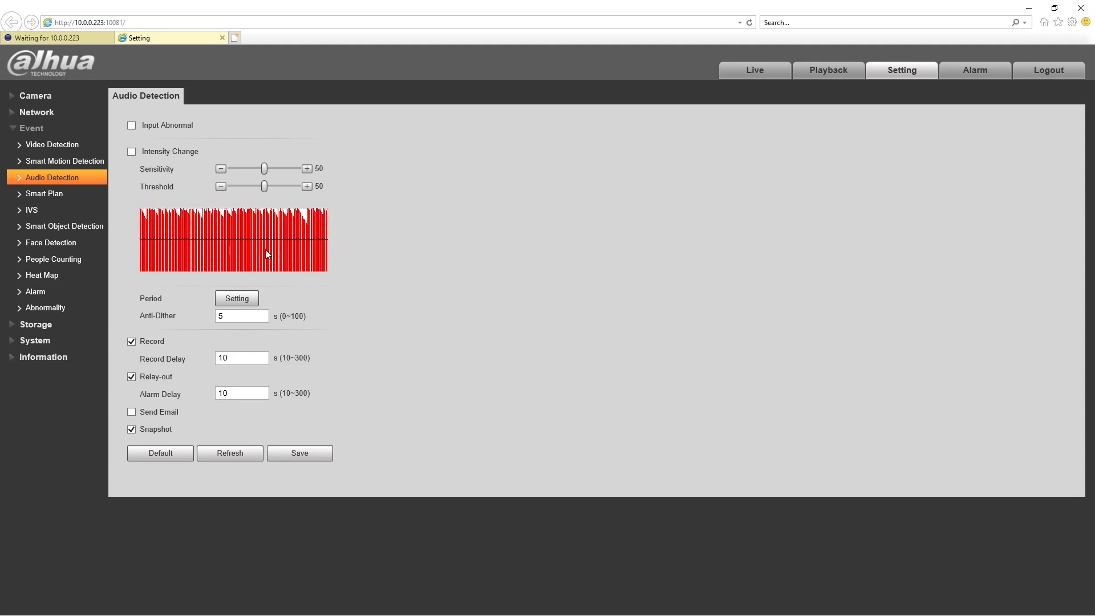
left_click(223, 457)
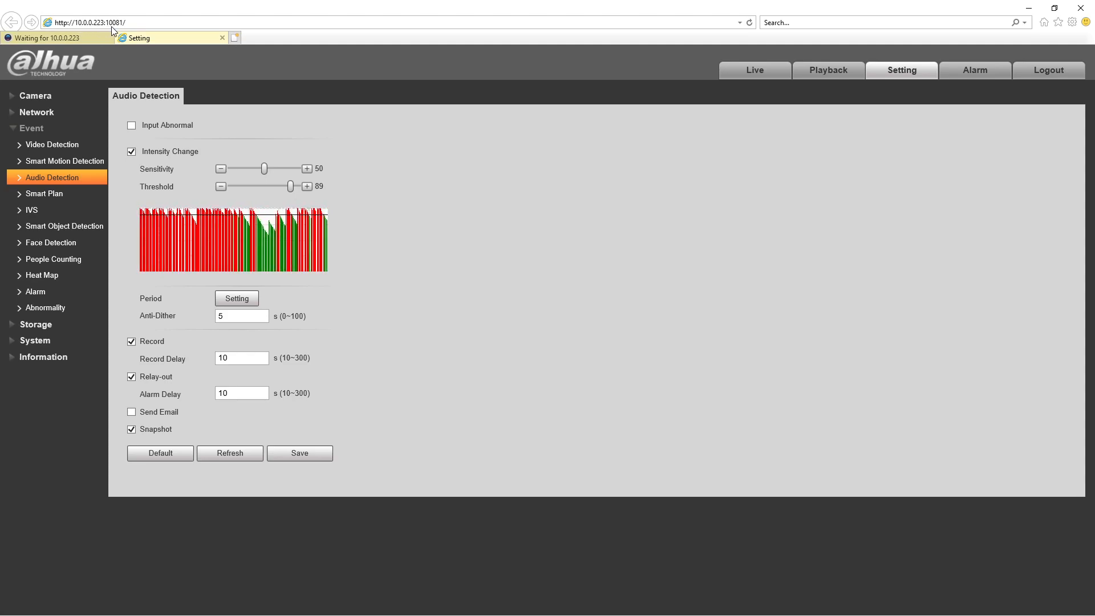
- Return to the recorder's web interface and open its camera settings at the remote device list
left_click(67, 41)
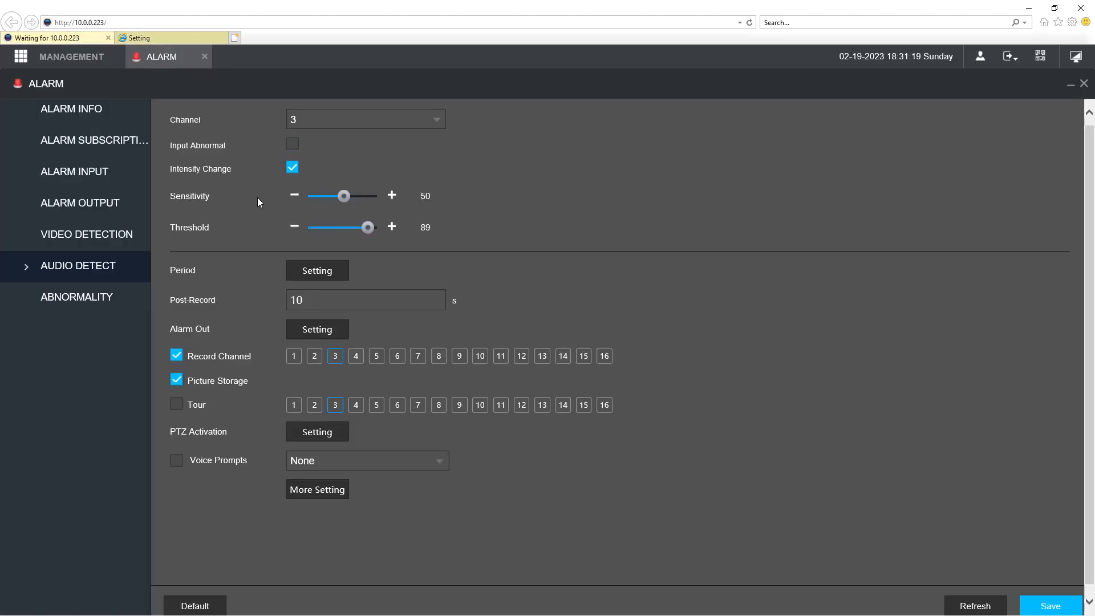
left_click(71, 57)
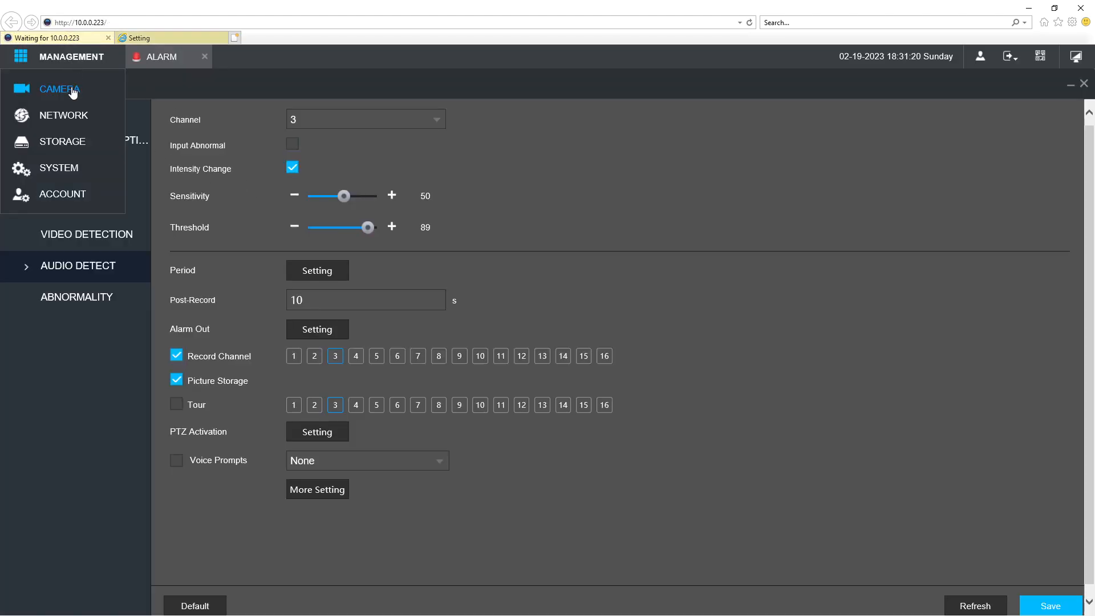
left_click(73, 92)
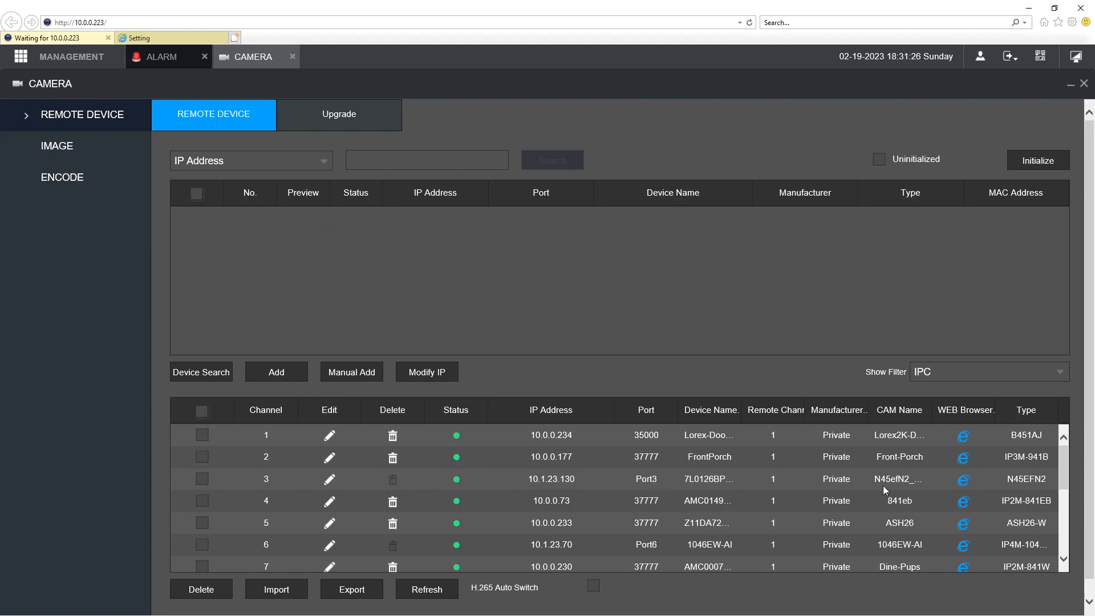
- In the camera's own web interface, set the microphone volume to 50 in the audio settings and save
left_click(161, 39)
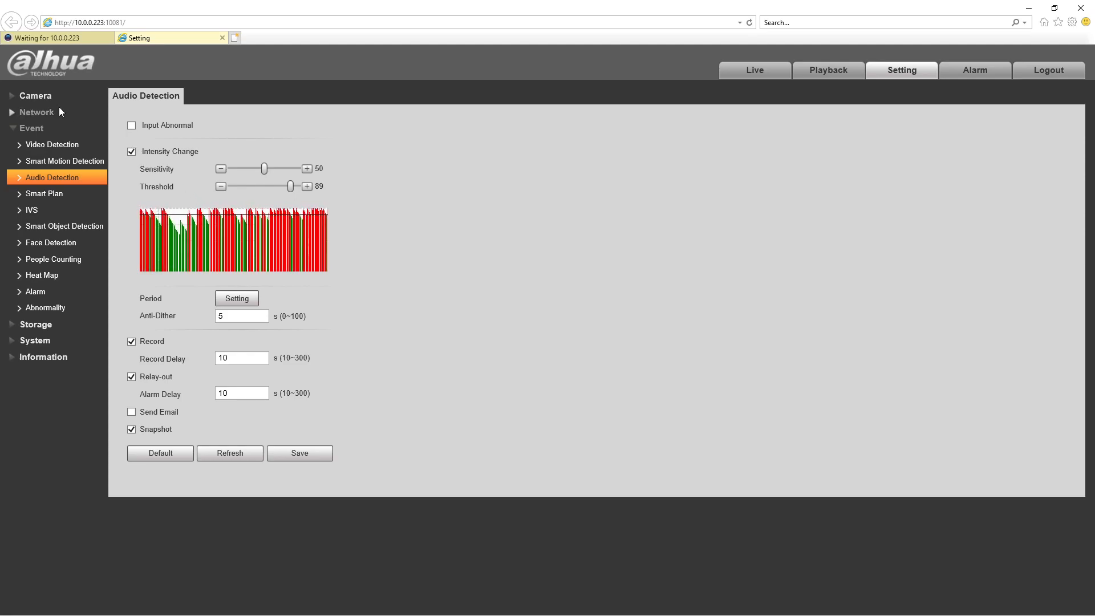
left_click(29, 94)
left_click(35, 144)
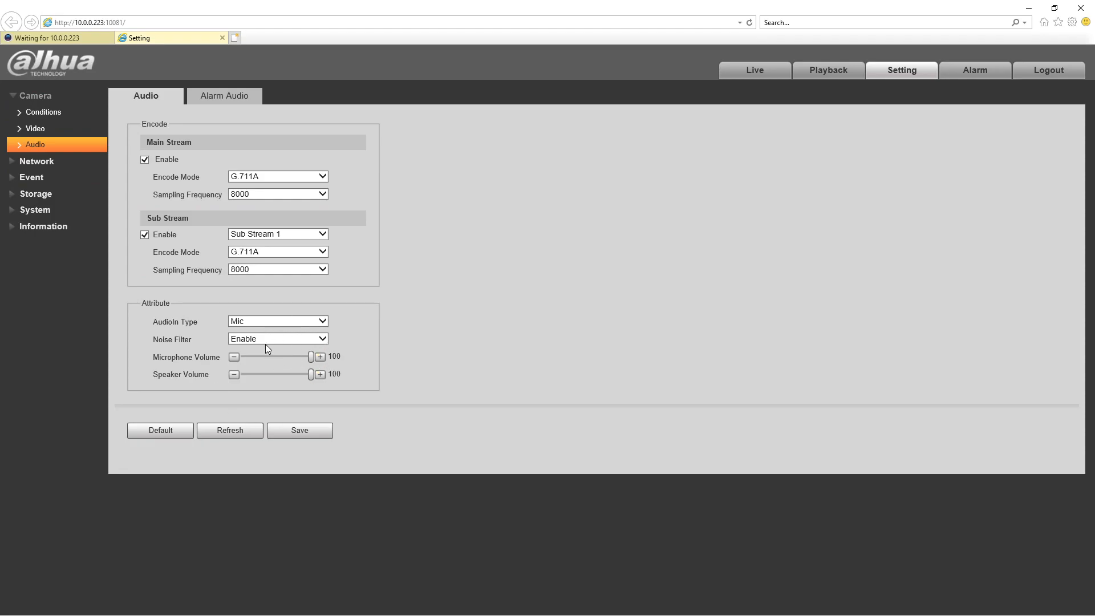
left_click_drag(311, 358, 285, 358)
left_click(302, 435)
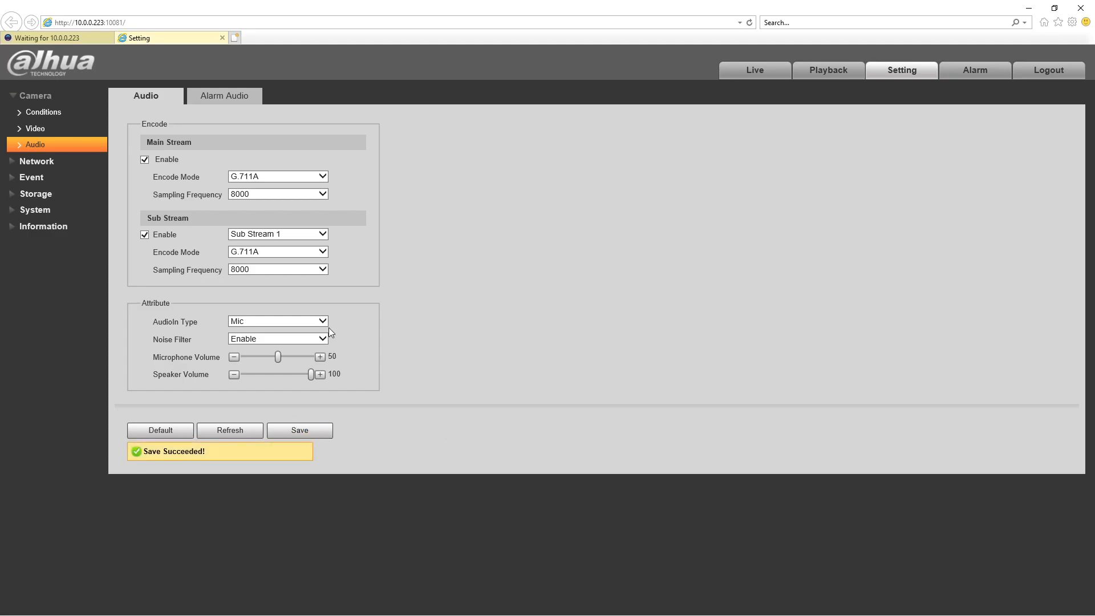
- Check the main stream audio settings for channel 3 in the recorder's encode configuration, leave them unsaved, and close the alarm page
left_click(45, 39)
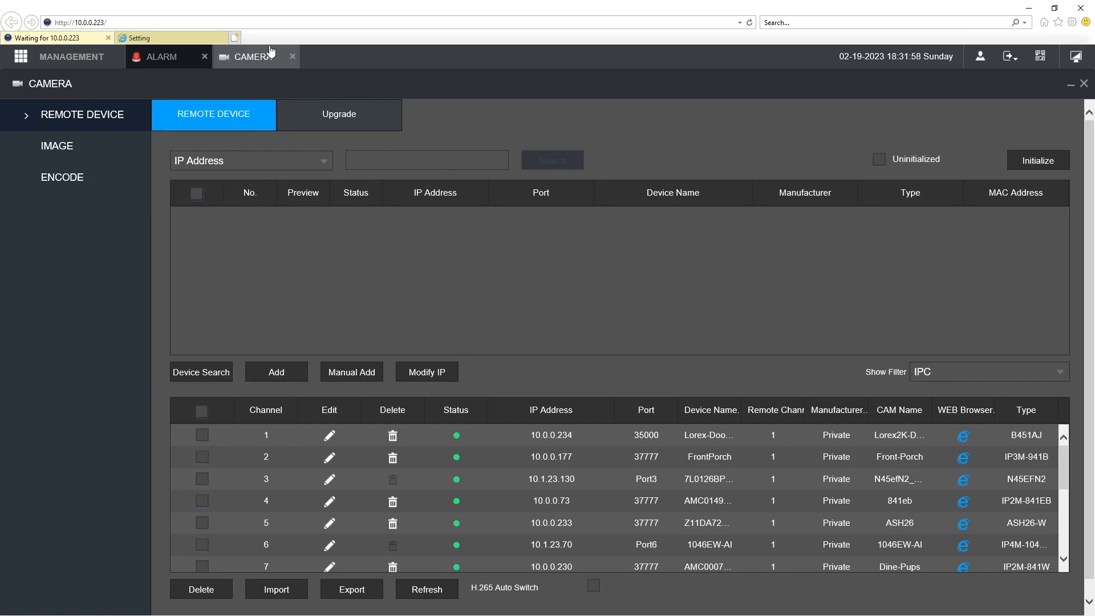
left_click(243, 62)
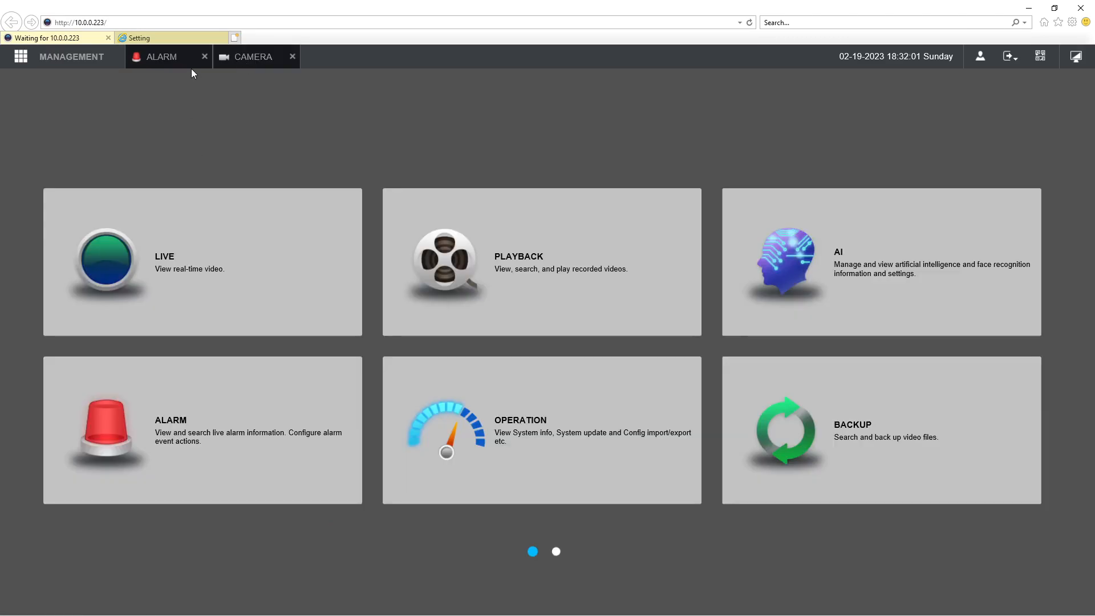
left_click(166, 59)
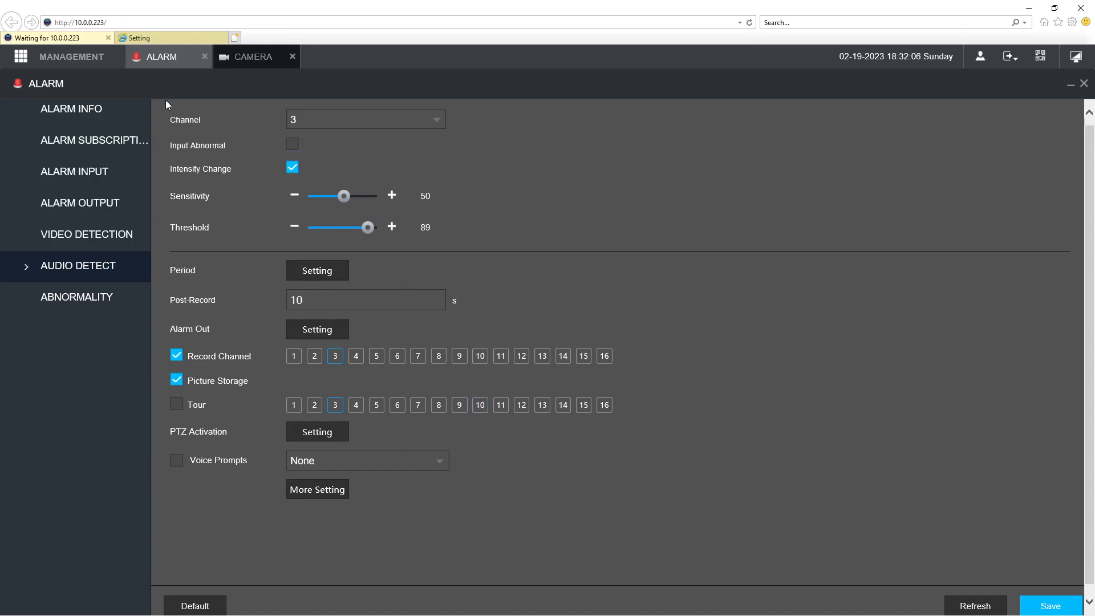
left_click(247, 57)
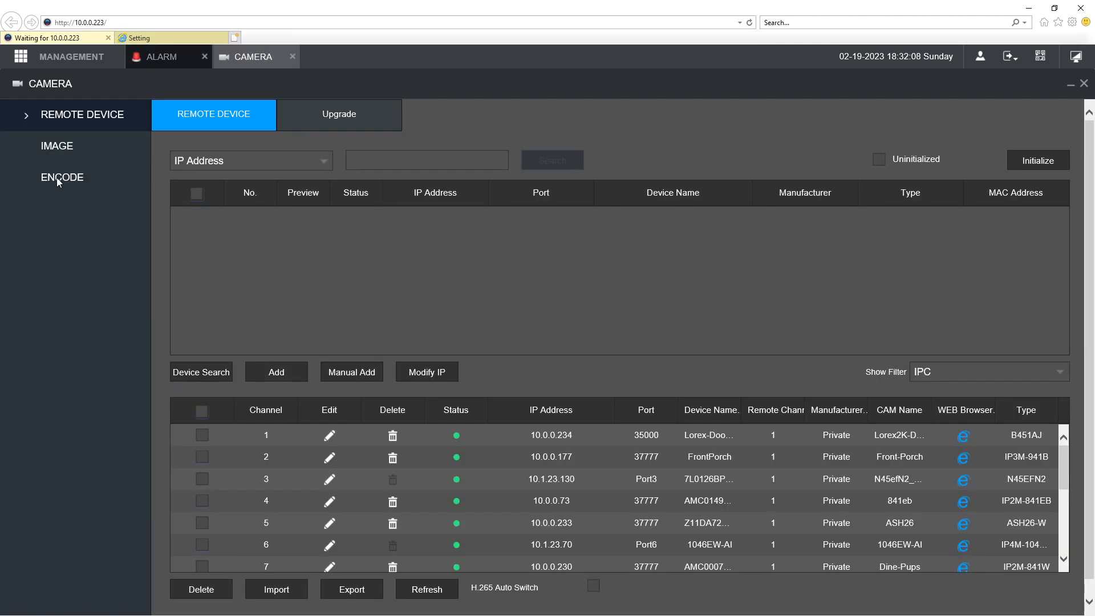
left_click(62, 178)
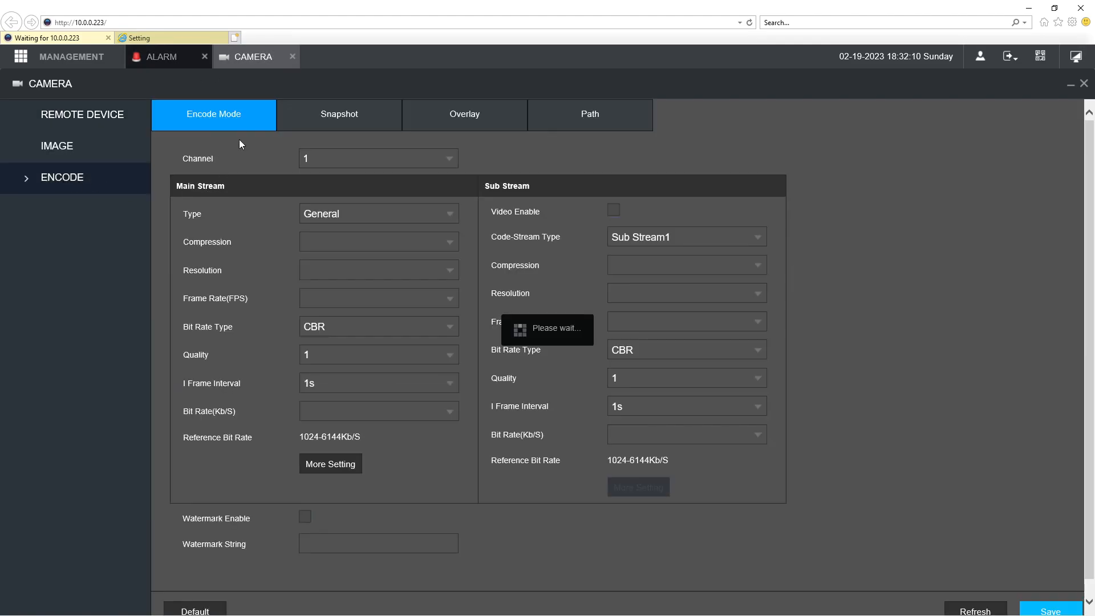
left_click(340, 155)
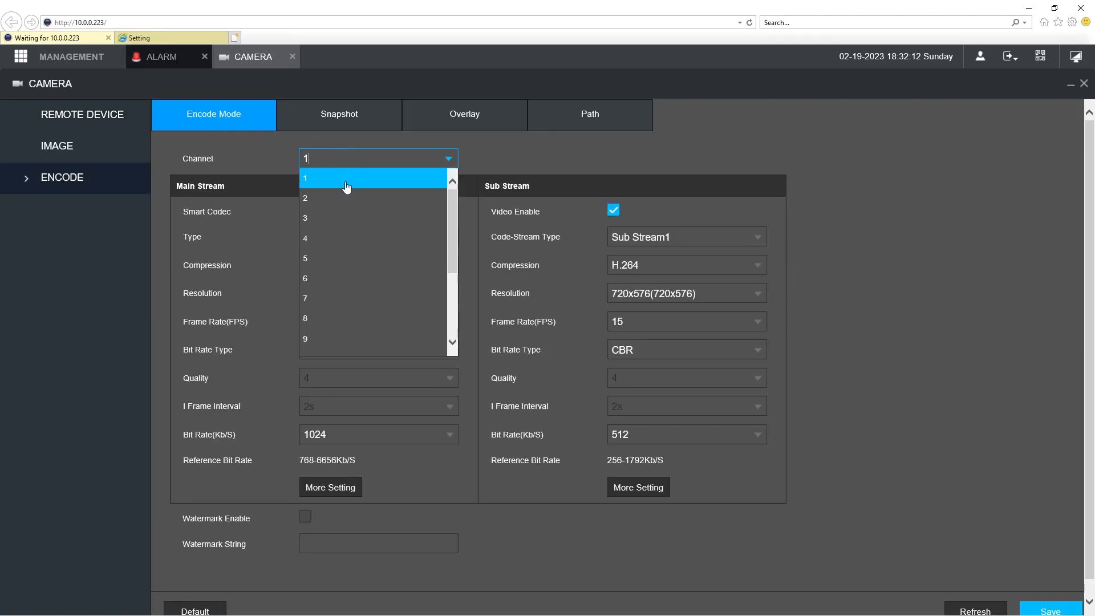
left_click(345, 219)
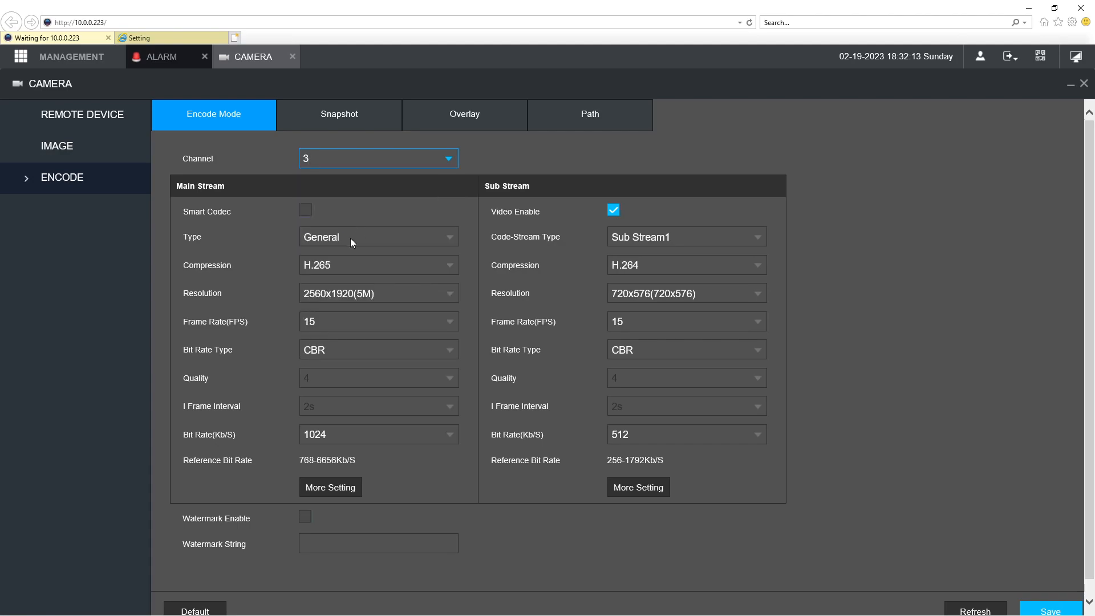
left_click(345, 490)
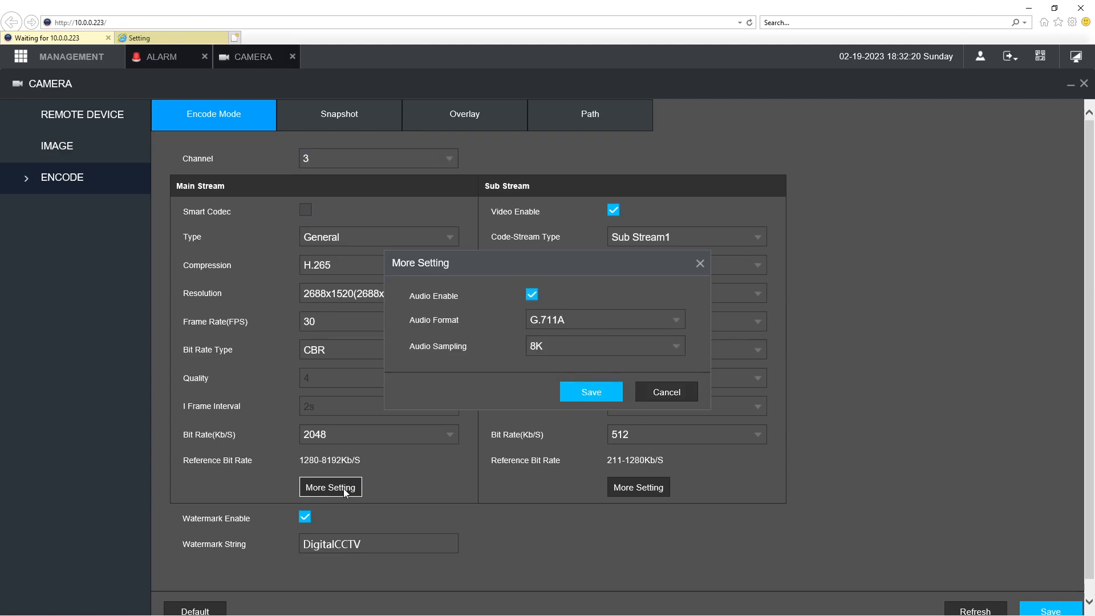
left_click(681, 391)
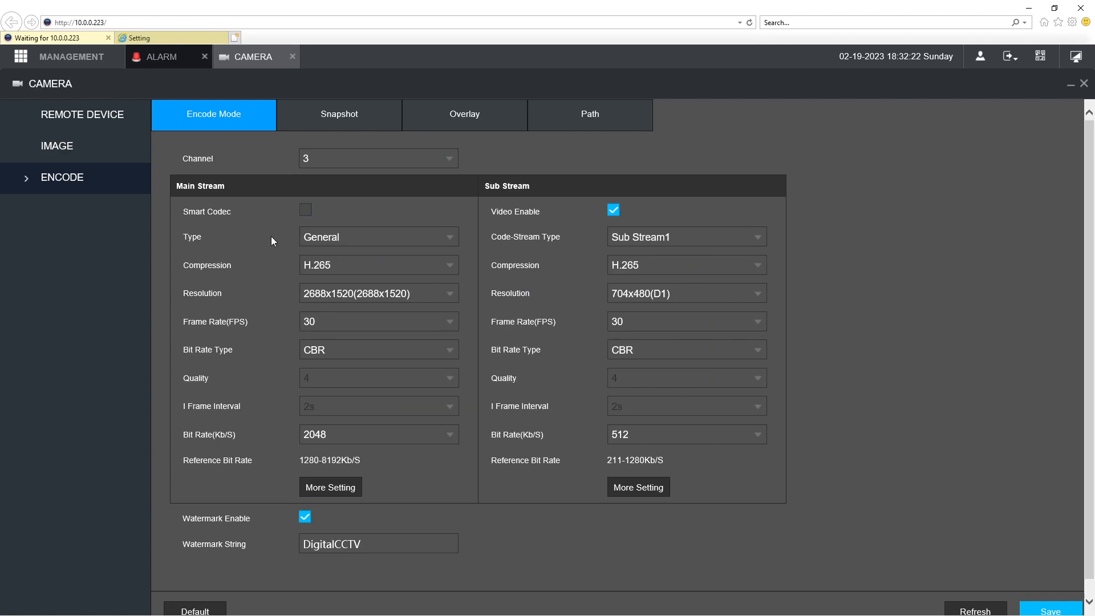
left_click(204, 56)
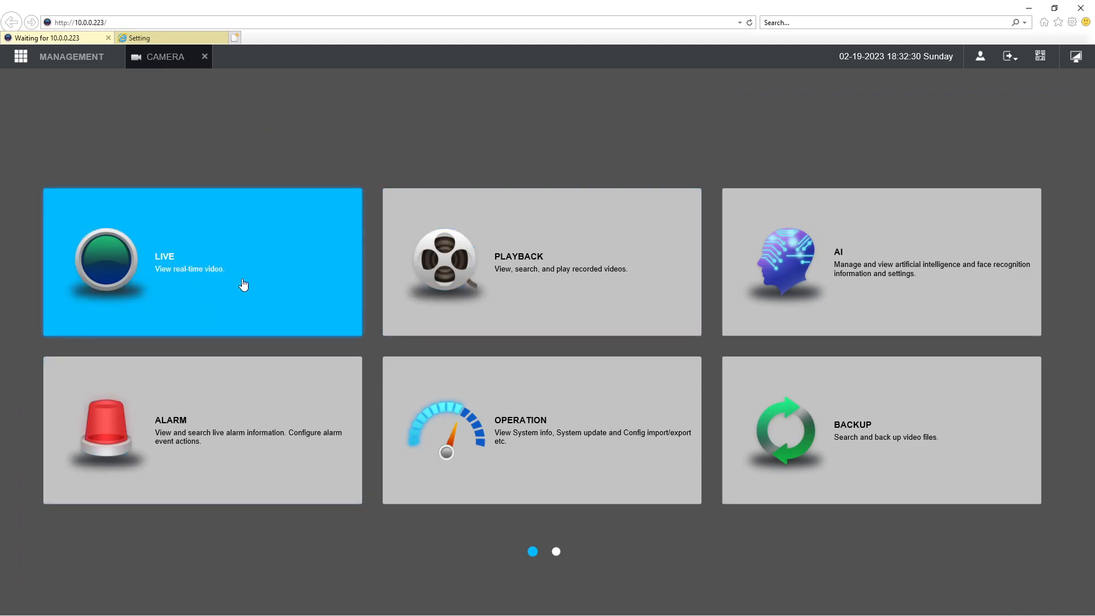
- Review the camera's own Audio Detection levels and its storage schedules for recording and snapshots
left_click(151, 39)
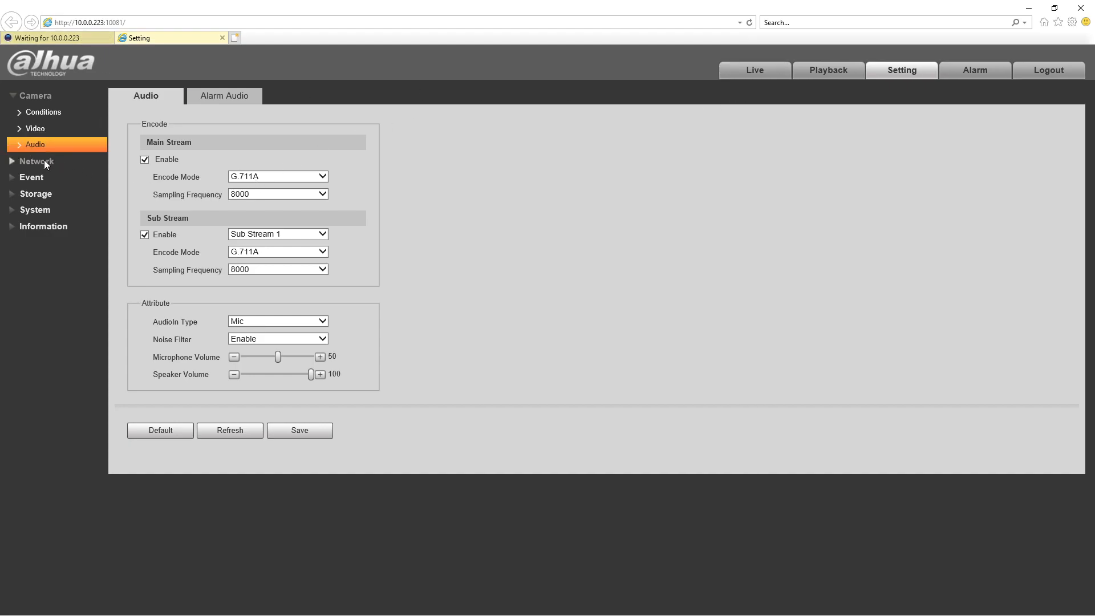
left_click(39, 178)
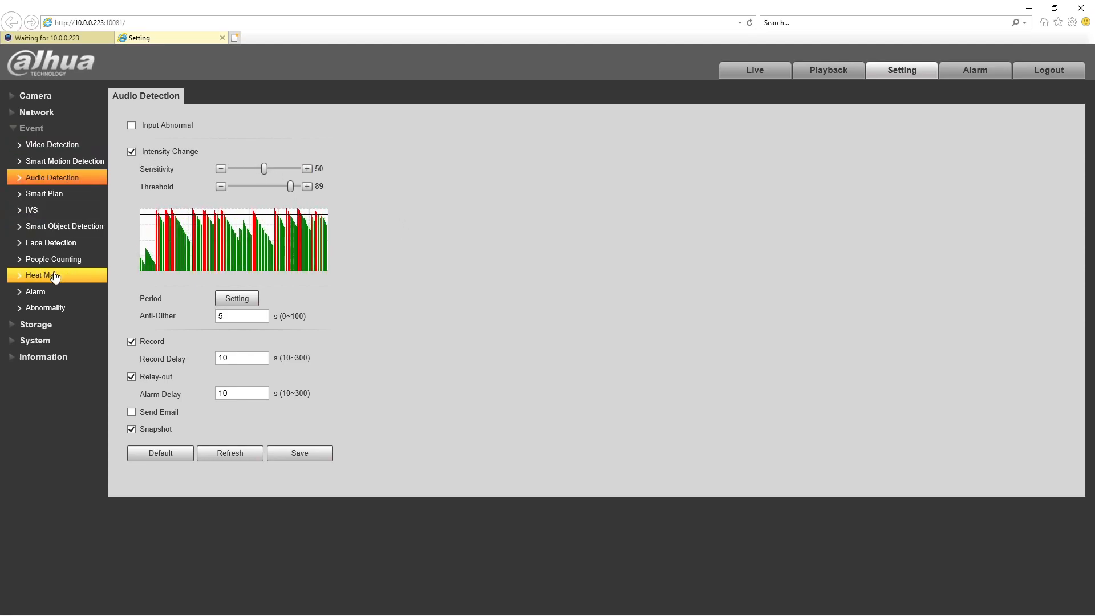
left_click(47, 324)
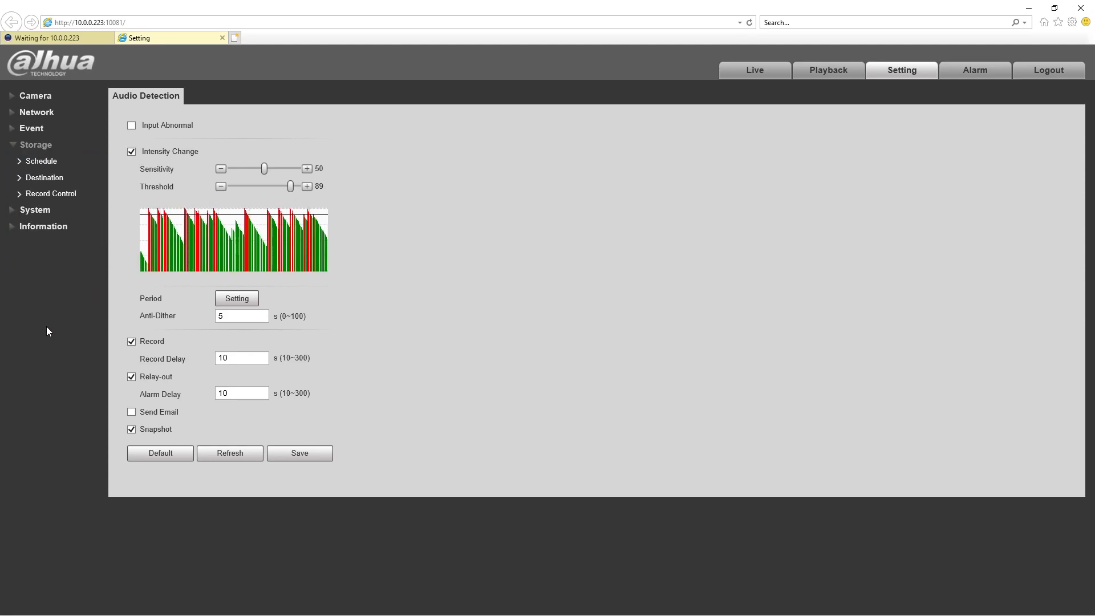
left_click(44, 162)
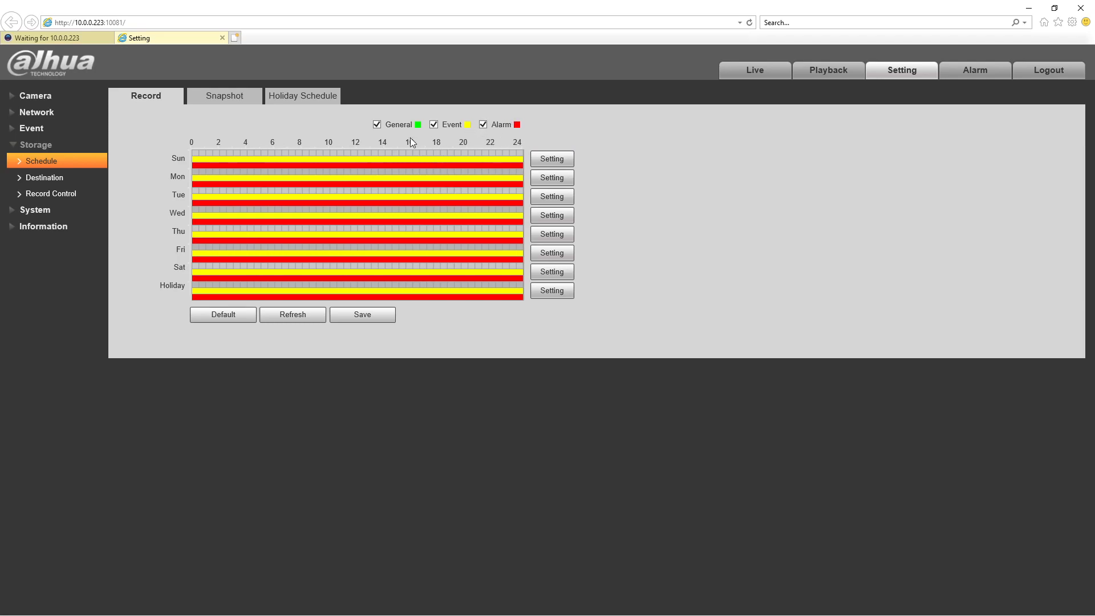
left_click(223, 107)
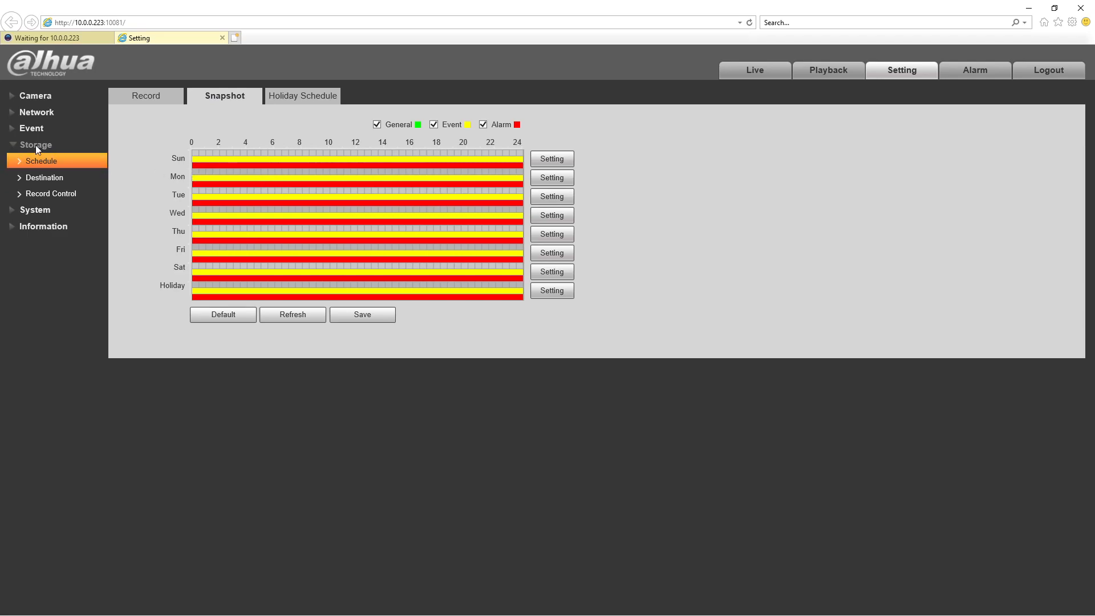
- Open the camera's SD card playback and examine the event timeline for February 19, 2023
left_click(30, 129)
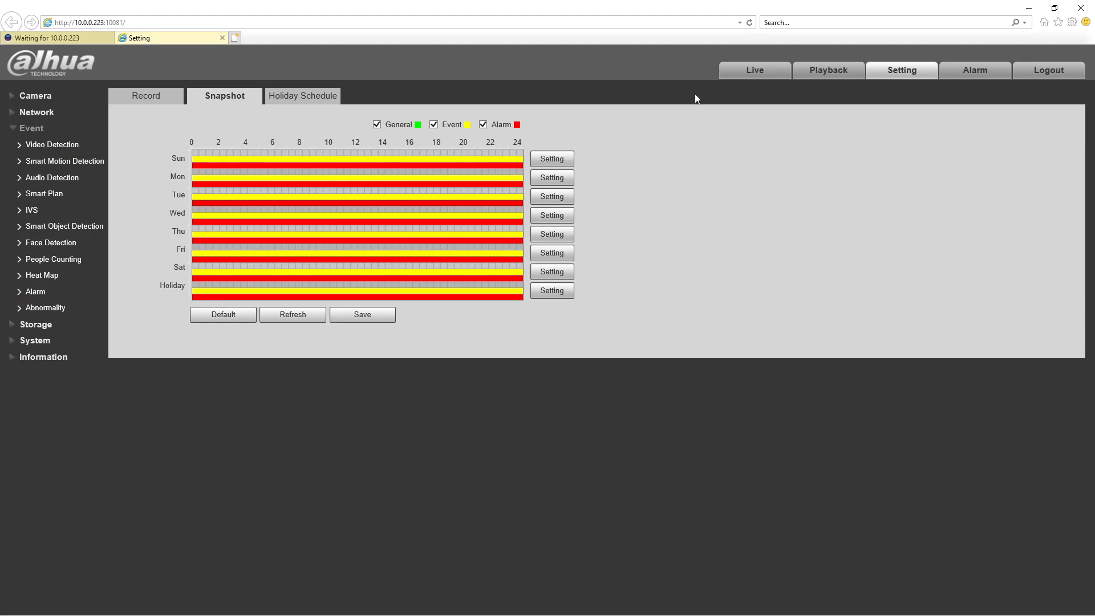
left_click(824, 78)
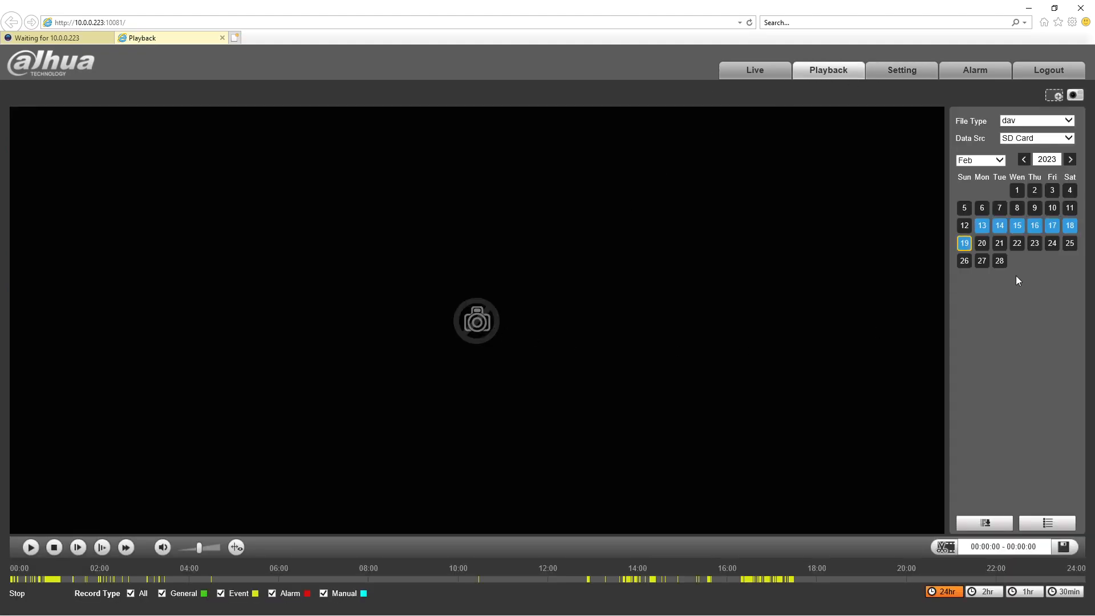
left_click(726, 578)
- Open the recorder's playback and leave only D3 N45efN2_4mpColor selected among the cameras
left_click(51, 40)
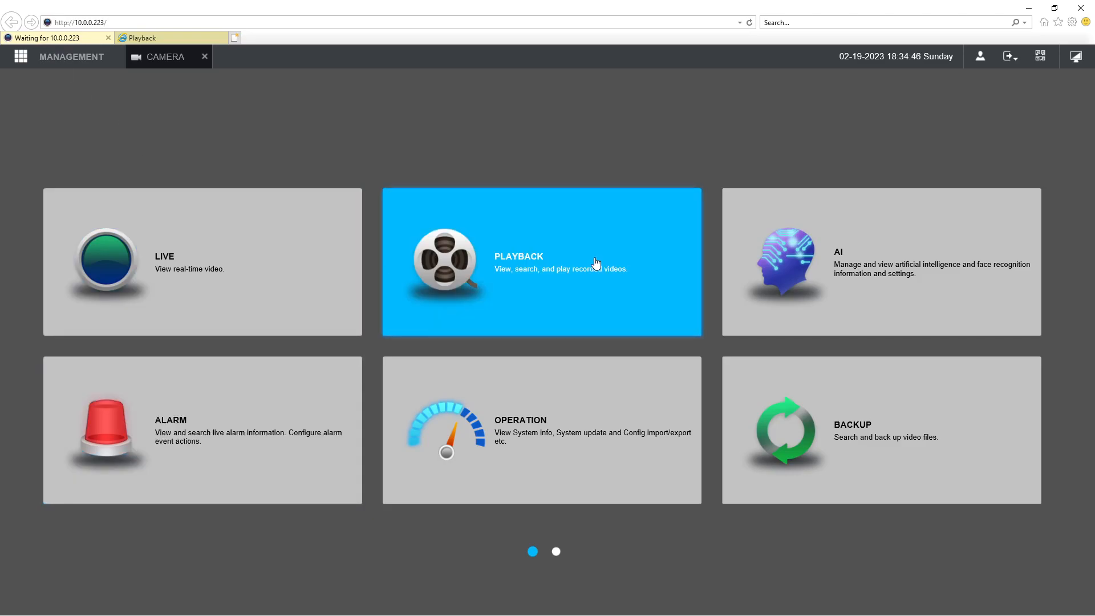
left_click(594, 258)
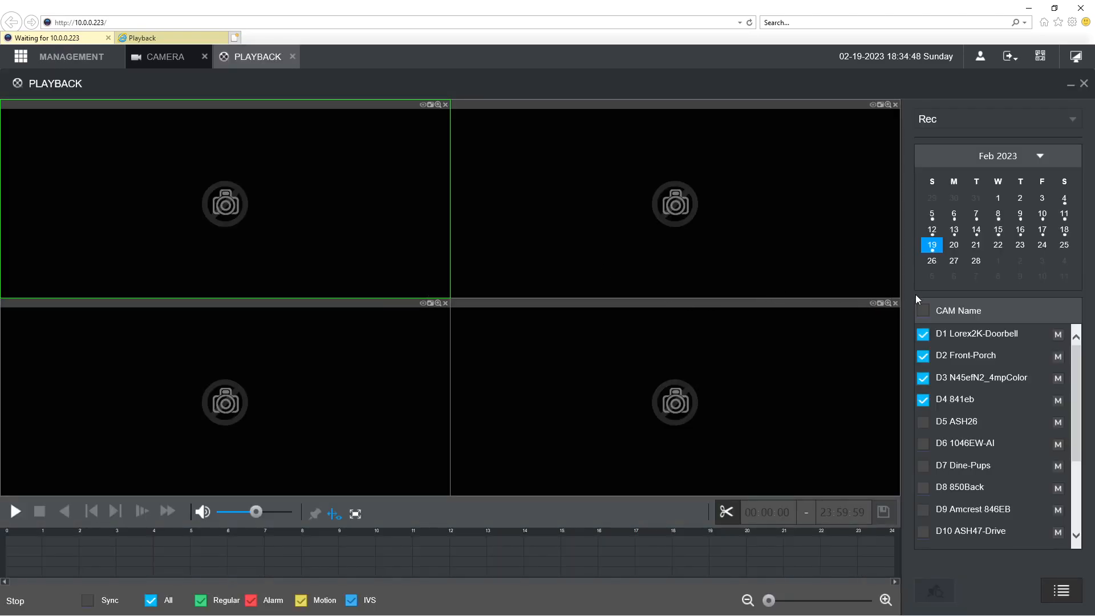
left_click(924, 336)
left_click(924, 357)
left_click(923, 400)
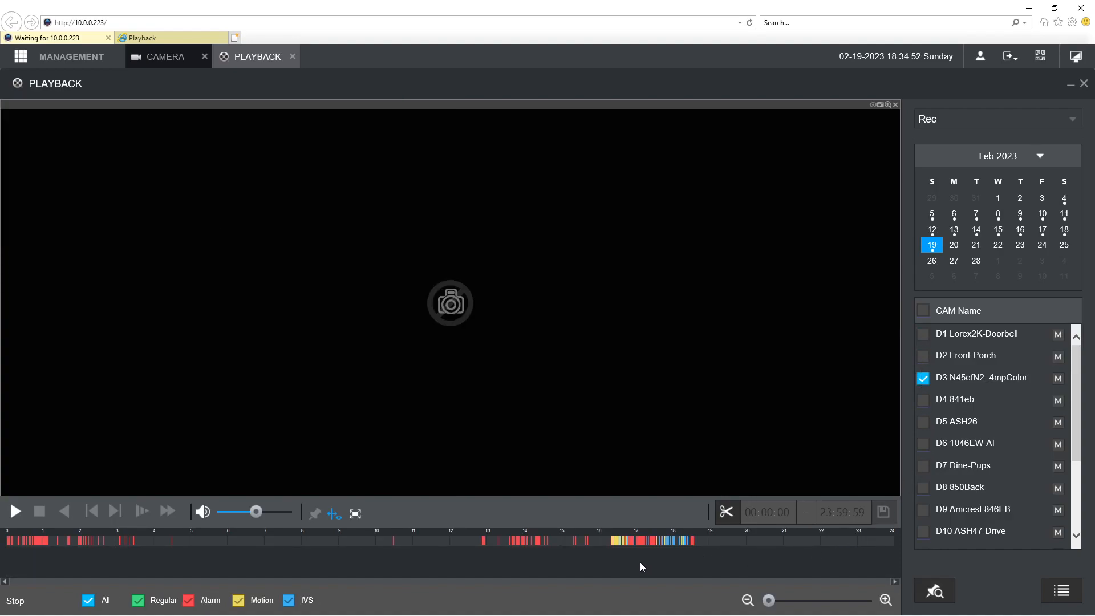
- Enlarge the recorder's playback timeline and examine the camera's recordings from about 17:20 onward
left_click_drag(771, 602, 766, 605)
left_click_drag(771, 603, 790, 604)
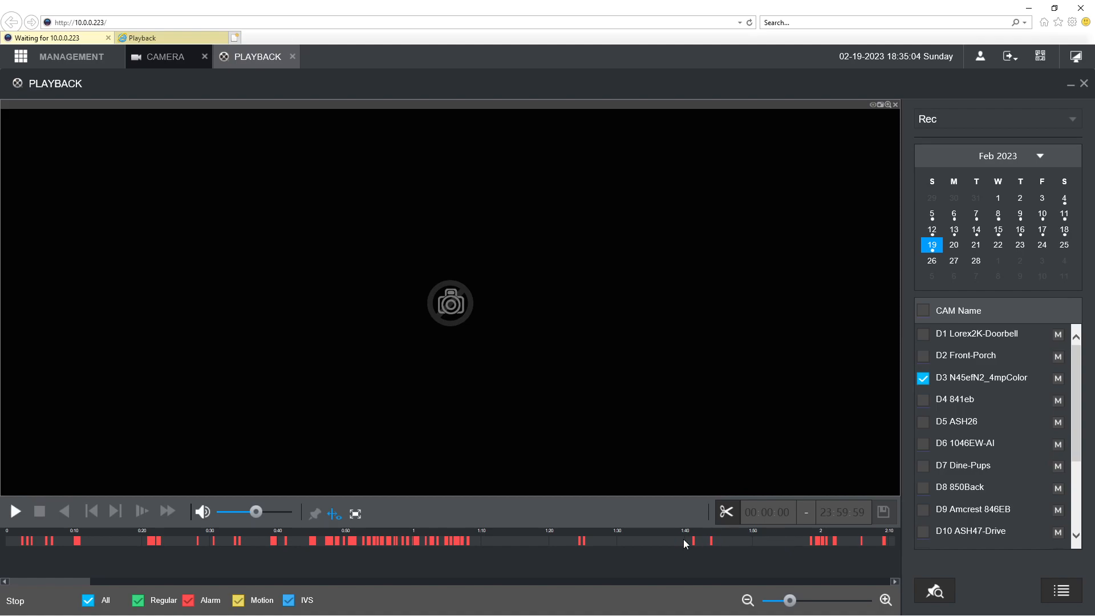
left_click_drag(70, 577, 710, 579)
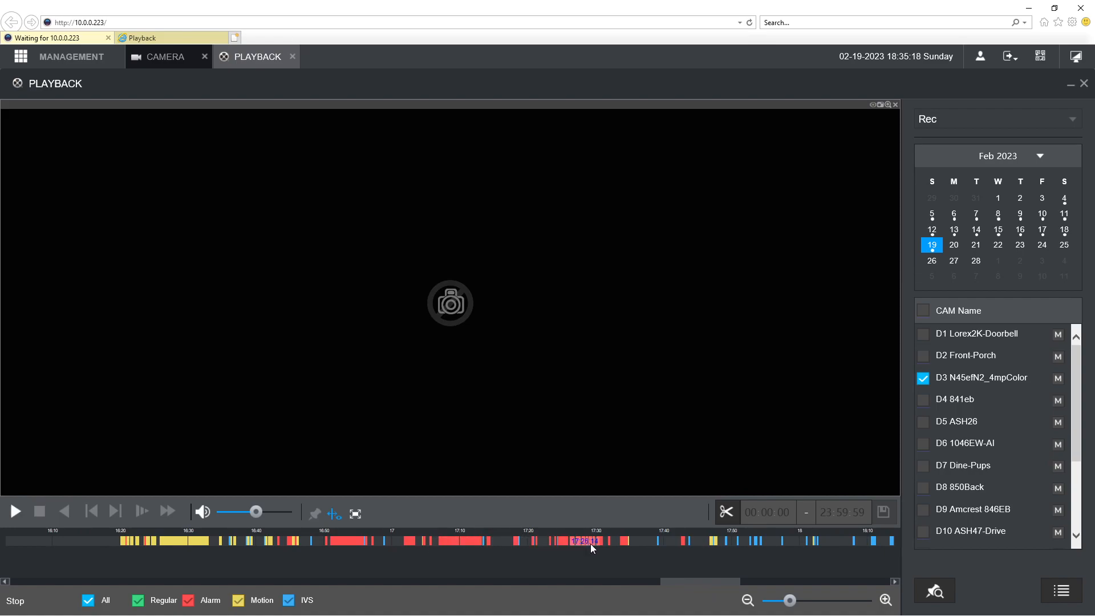
left_click_drag(674, 580, 736, 581)
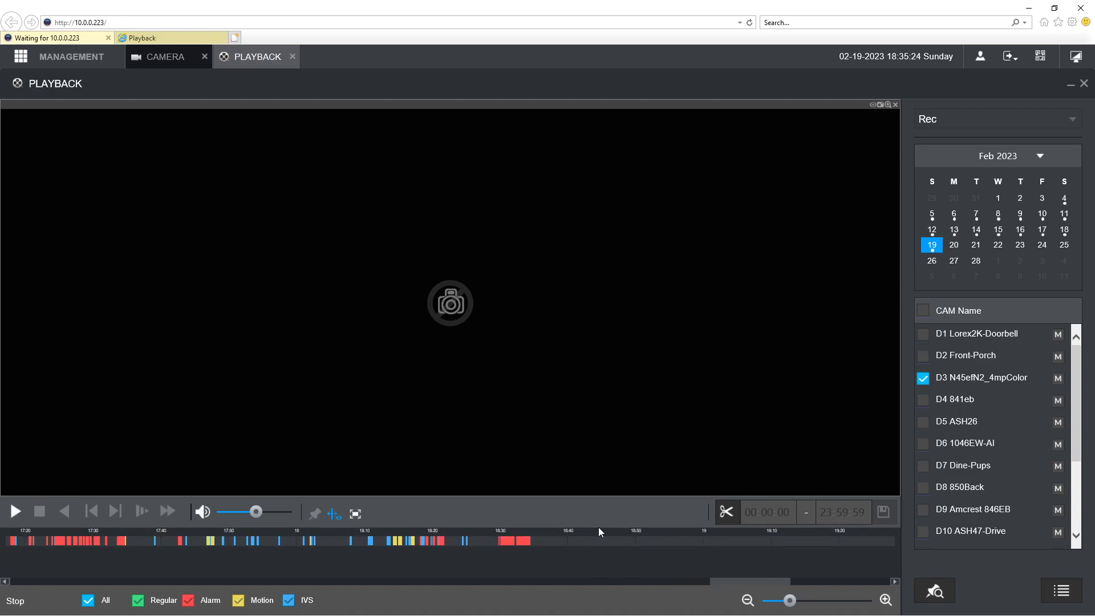
- Filter the camera's own SD card playback to Alarm recordings only, check the file list for that type, and return to the calendar
left_click(156, 38)
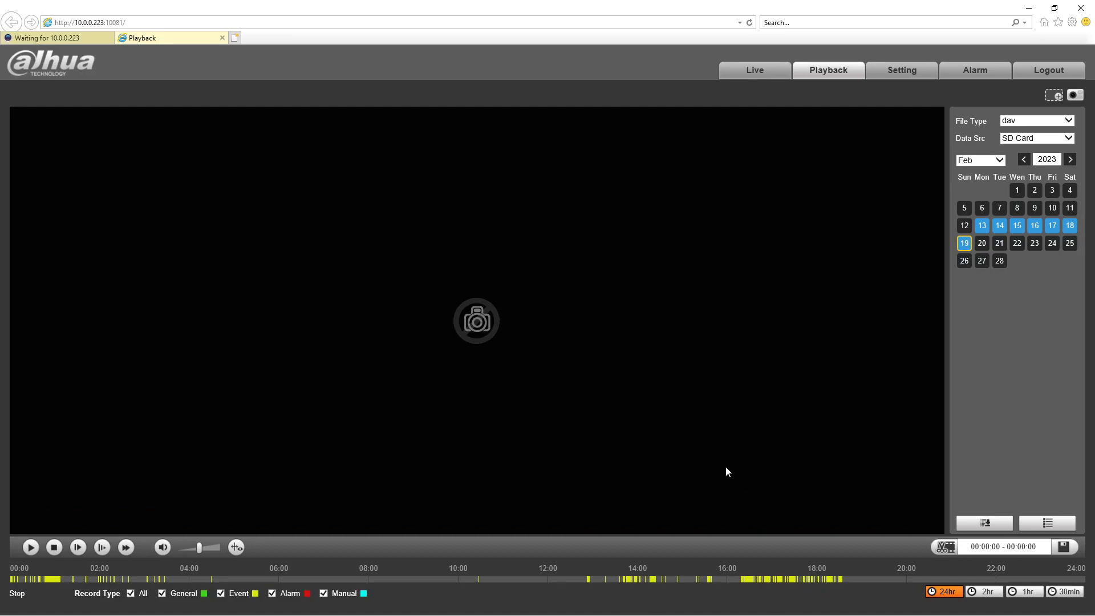
left_click(131, 594)
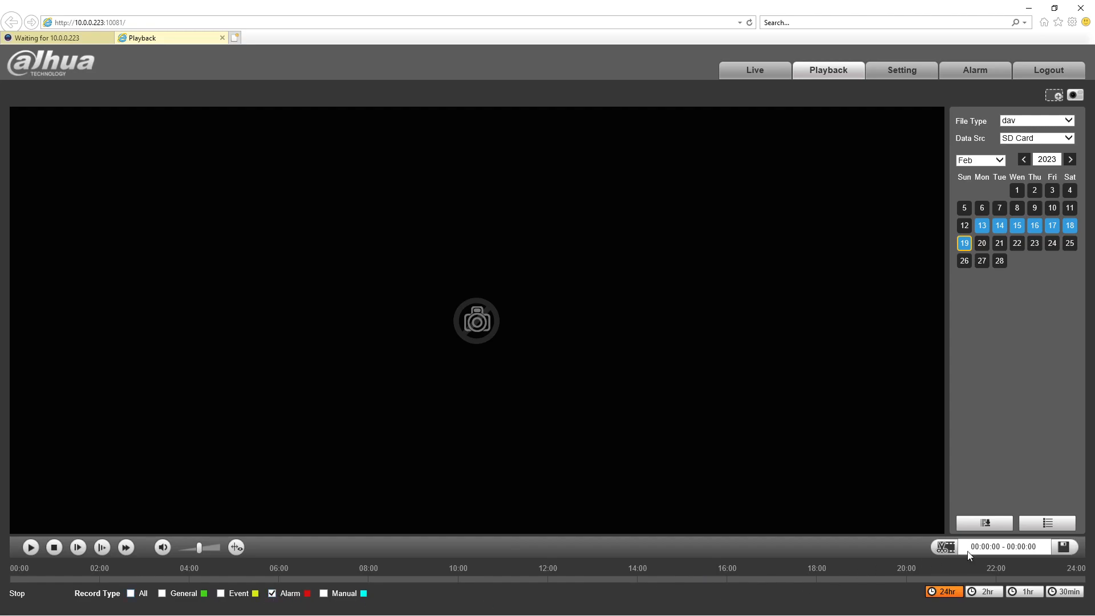
left_click(1053, 524)
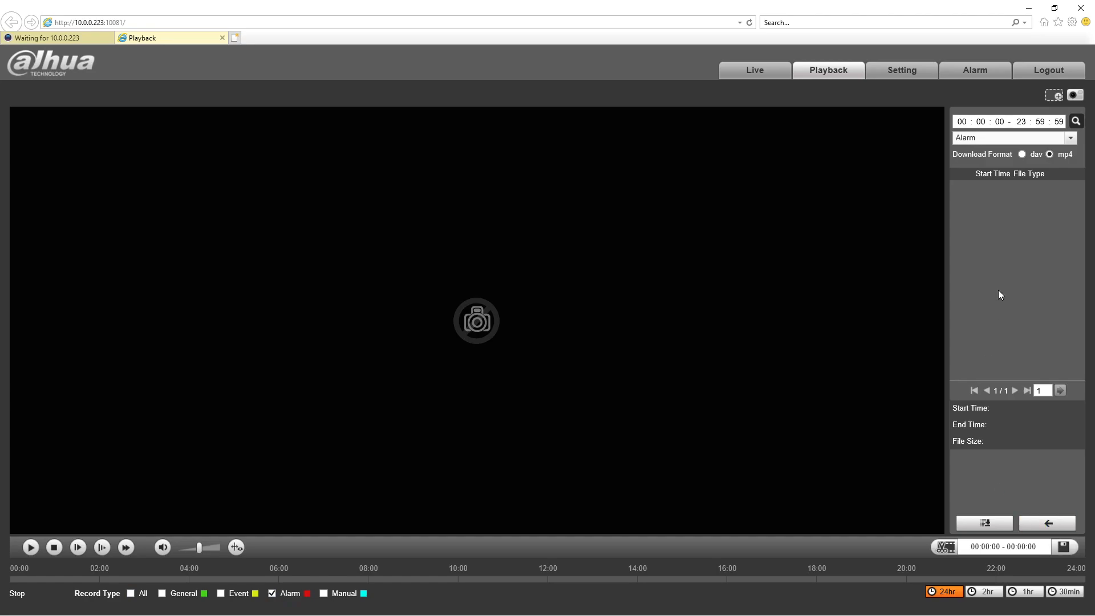
left_click(988, 139)
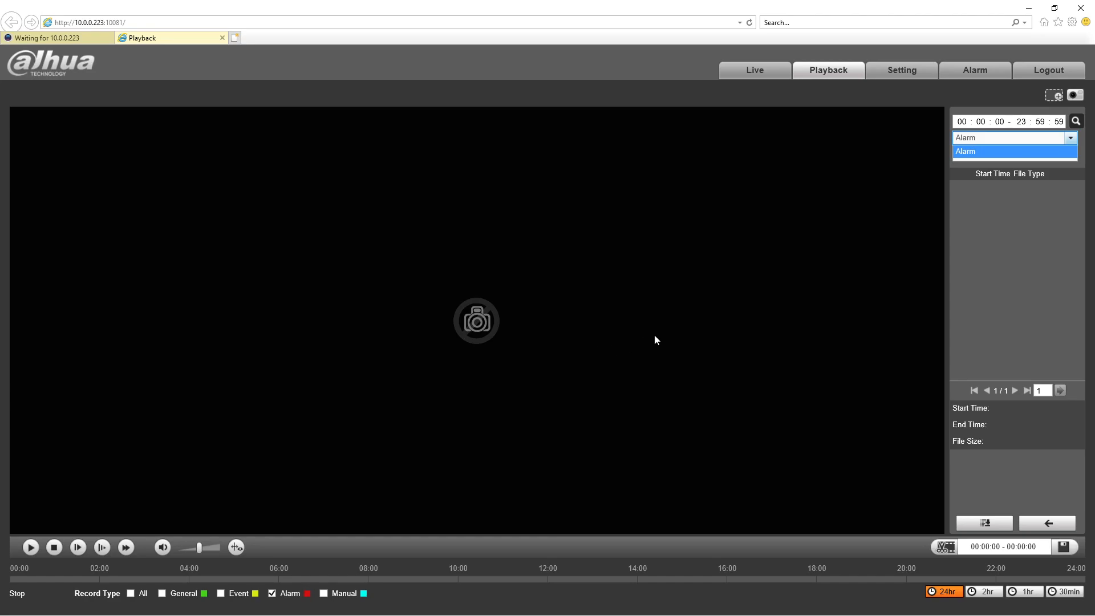
left_click(1060, 525)
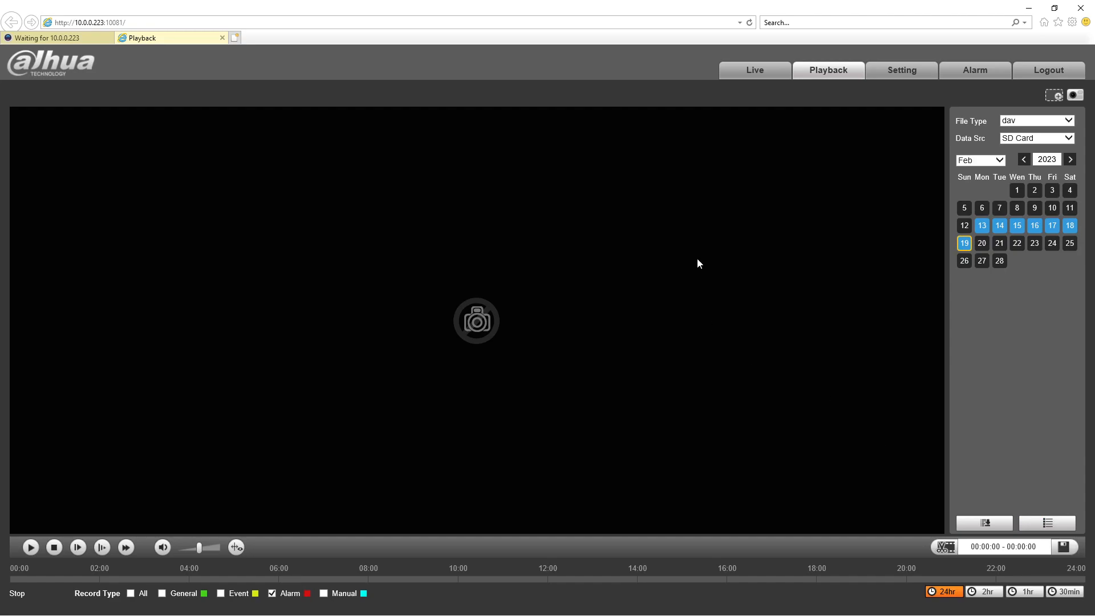
- Open the live view in the camera's own web interface
left_click(741, 75)
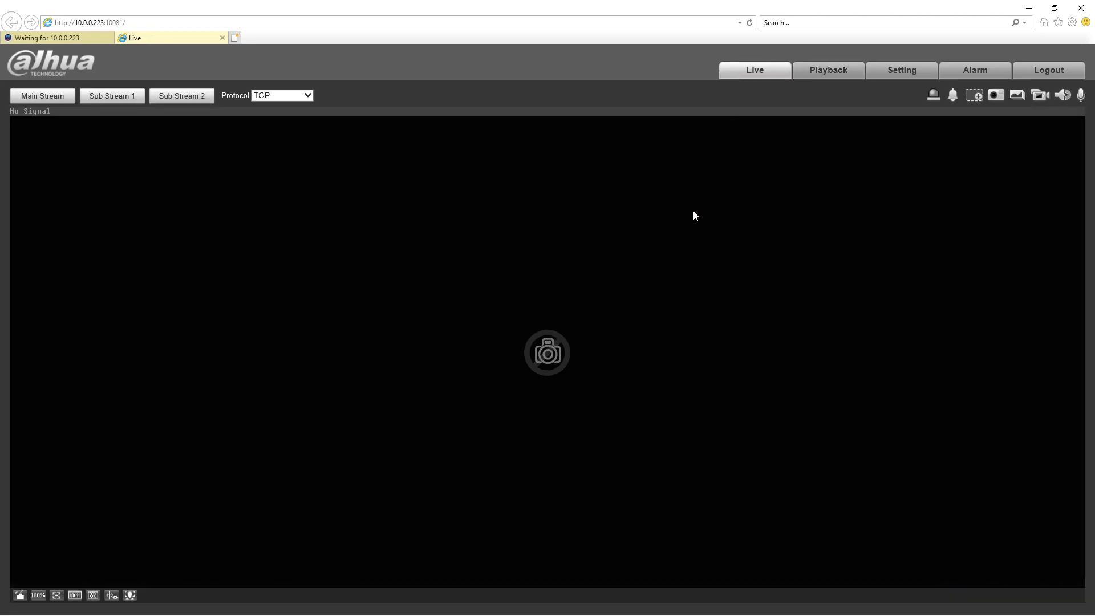